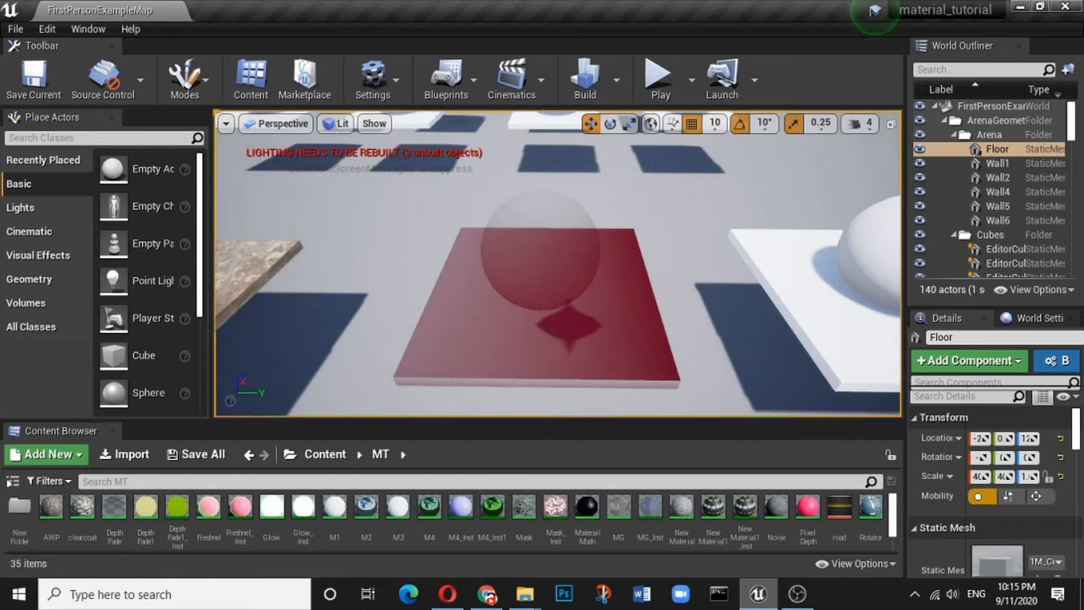
pyautogui.moveTo(558, 263); pyautogui.dragTo(547, 282, button='right')
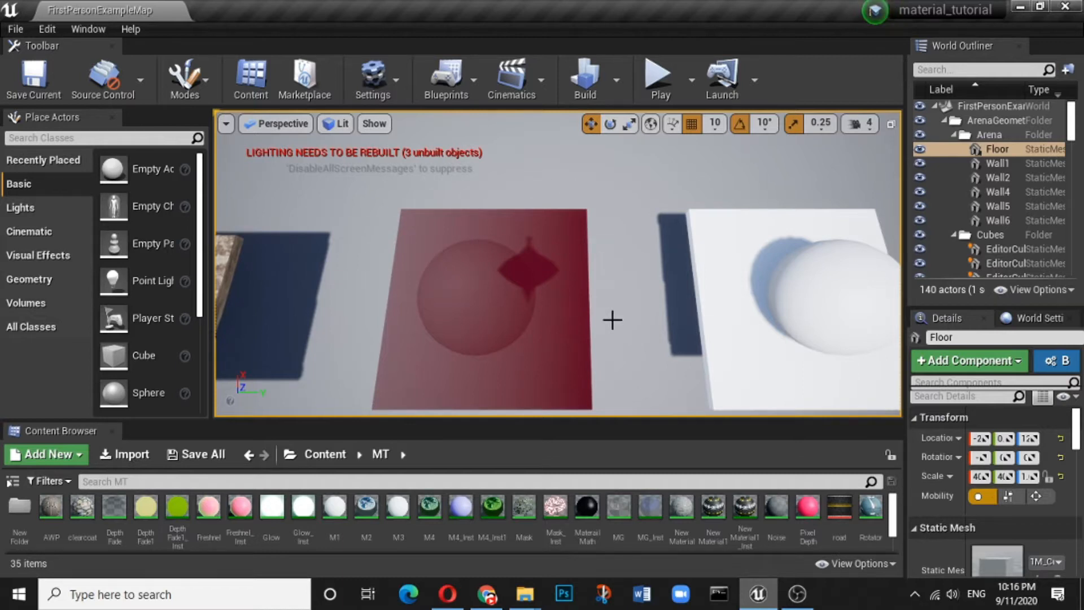
pyautogui.scroll(-3, 612, 318)
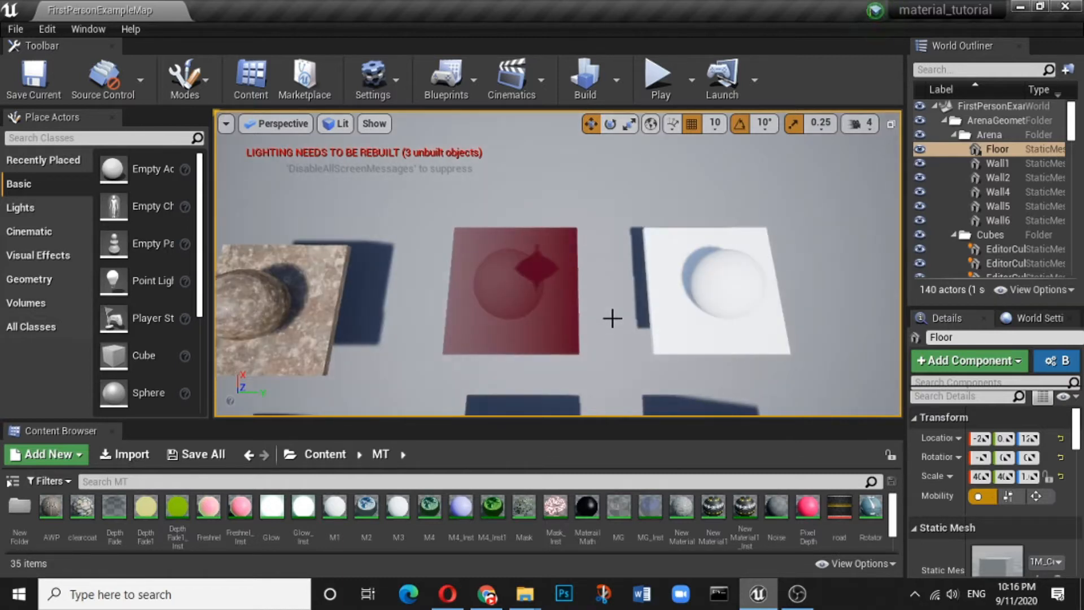
pyautogui.scroll(-5, 612, 318)
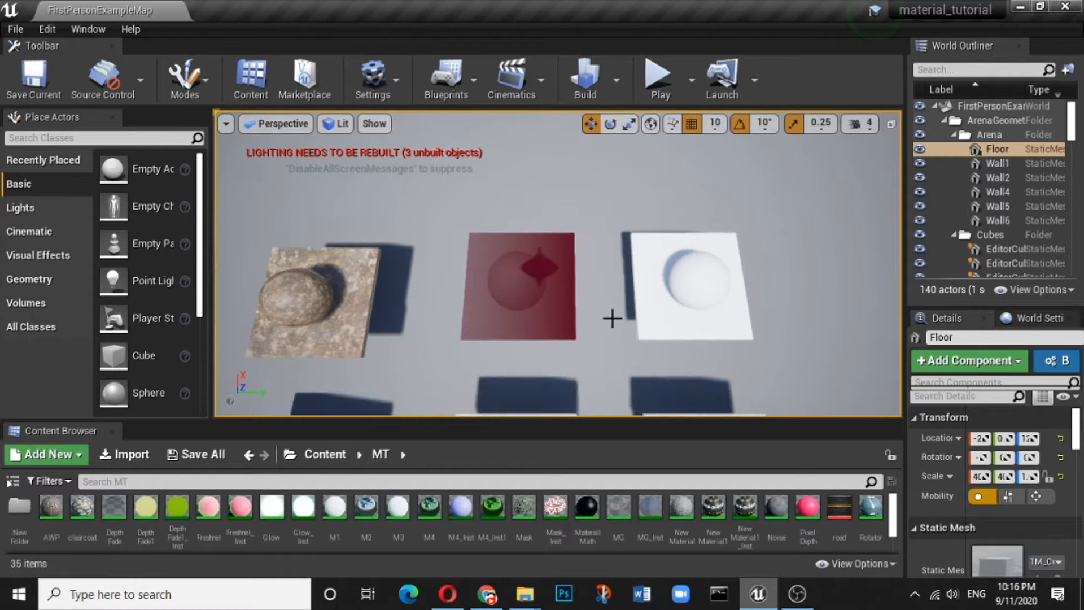
pyautogui.press('w')
pyautogui.moveTo(612, 318); pyautogui.dragTo(614, 286, button='right')
pyautogui.press('w')
pyautogui.press('s')
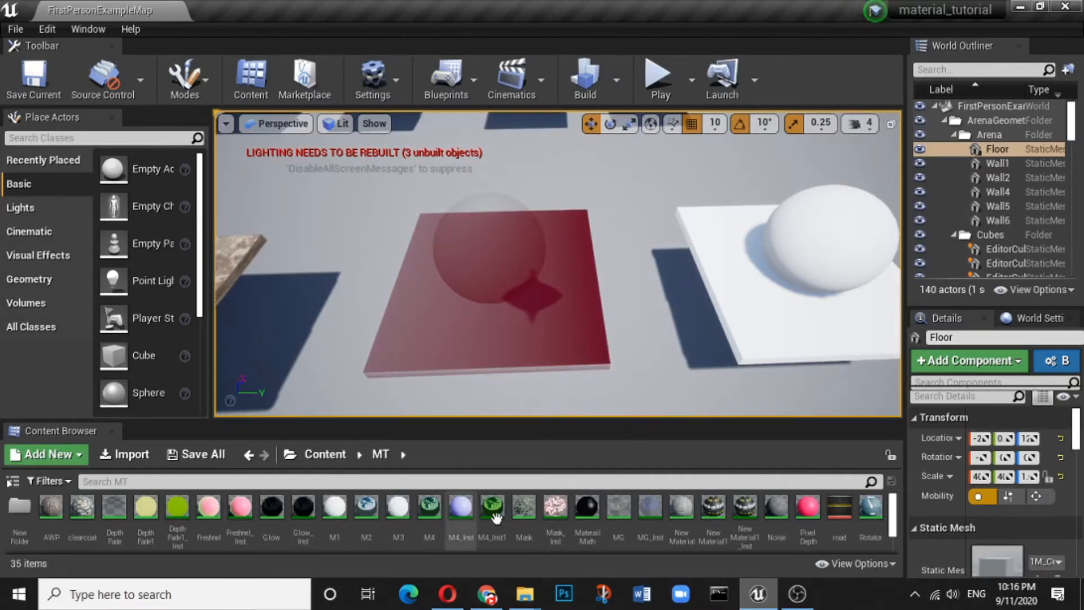
# Step: Create a material named LinearGradient in the MT folder and open it for editing
pyautogui.scroll(-1, 497, 517)
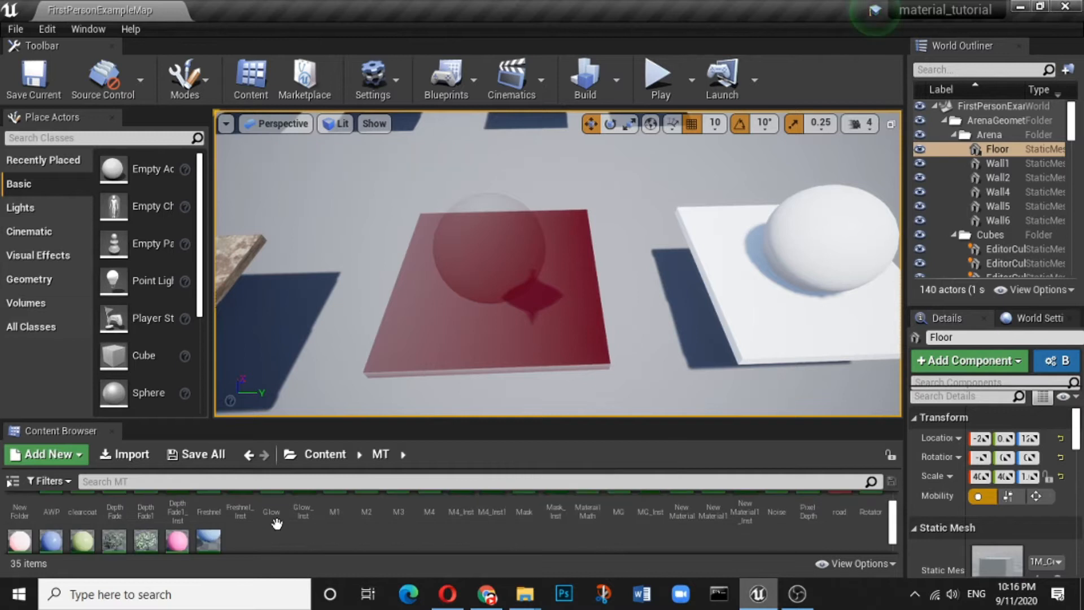
pyautogui.rightClick(276, 524)
pyautogui.rightClick(284, 547)
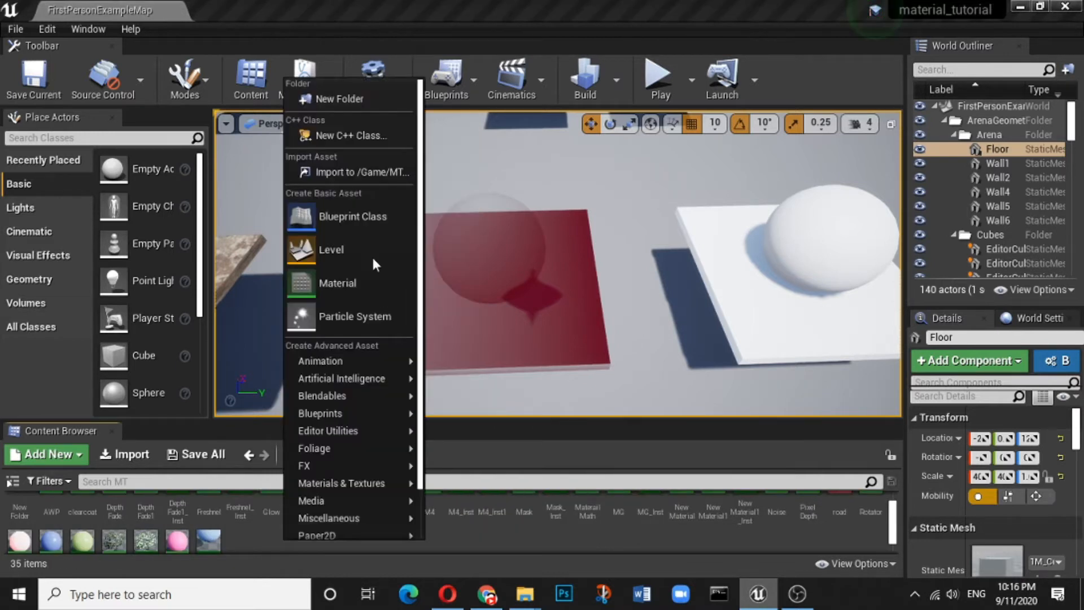
pyautogui.press('Escape')
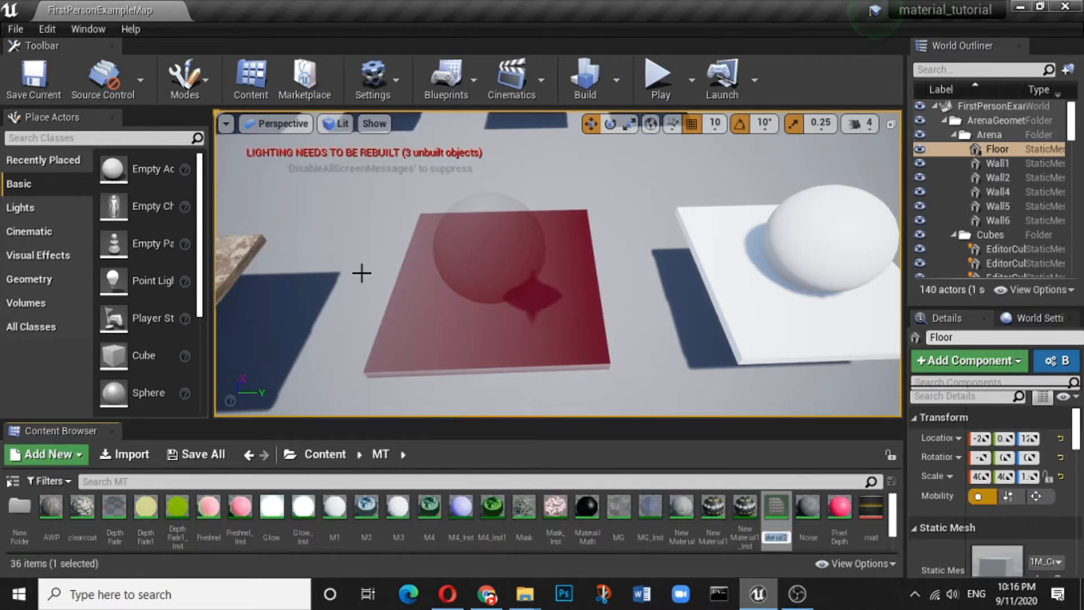
pyautogui.write('Linear')
pyautogui.write('Grad')
pyautogui.write('ient')
pyautogui.press('Return')
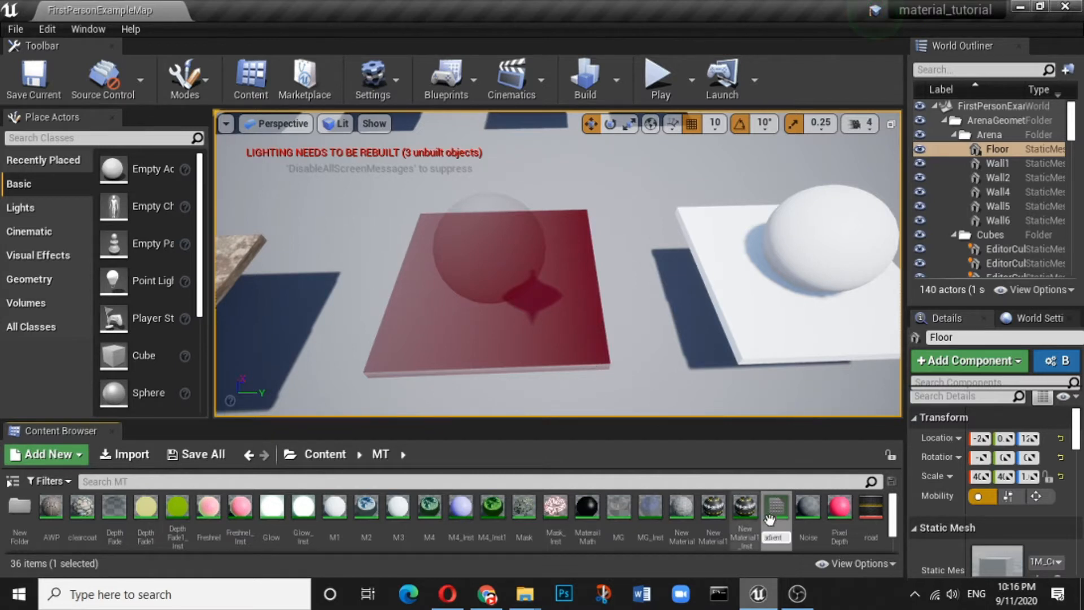
pyautogui.doubleClick(328, 513)
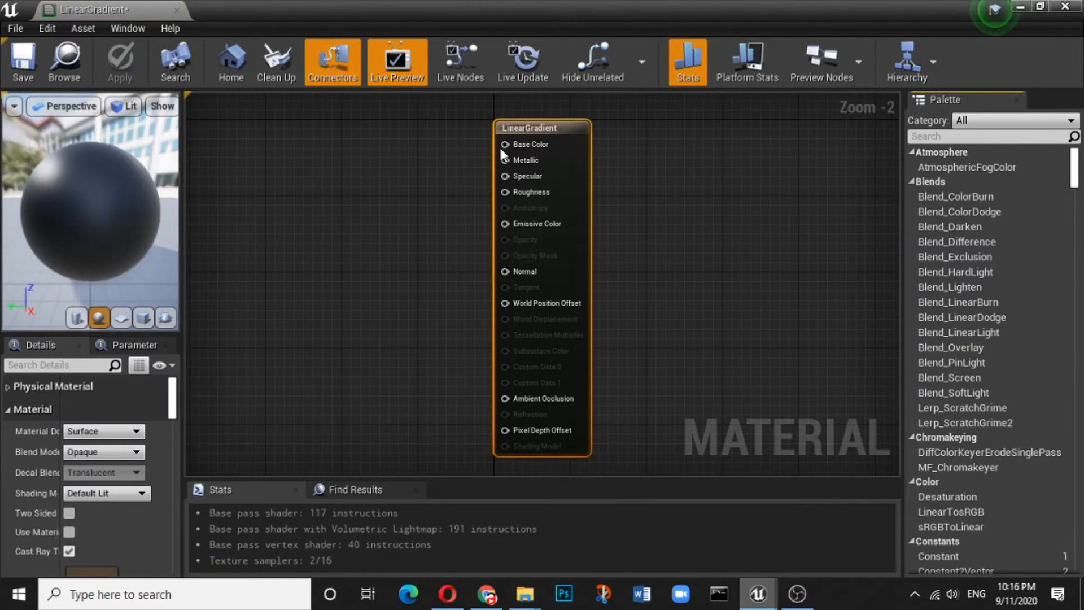
# Step: Add a Constant3Vector node and a LinearGradient function node to the material graph
pyautogui.click(315, 121)
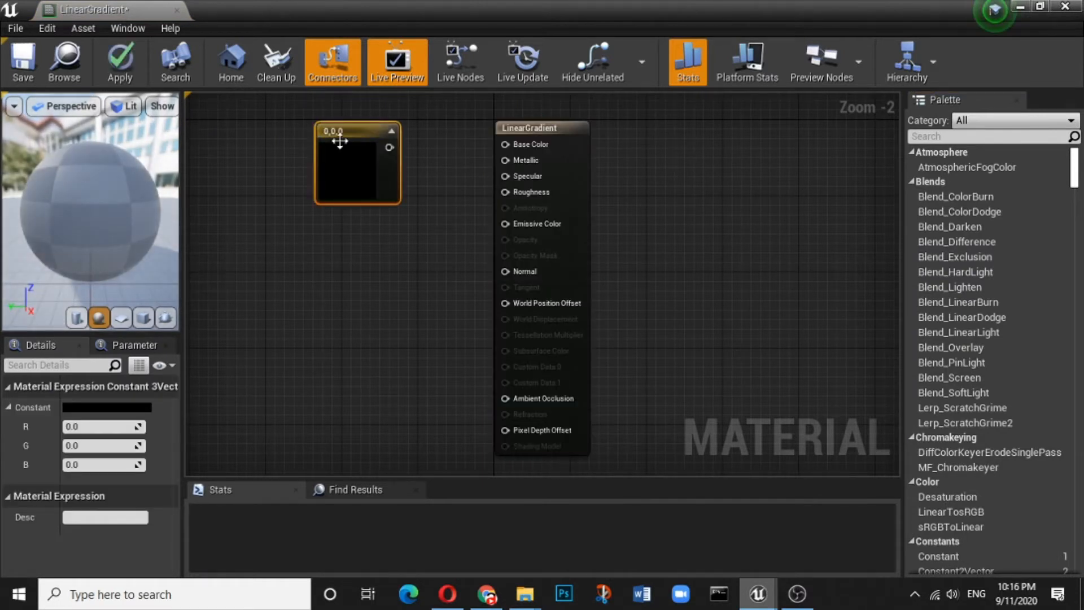
pyautogui.click(337, 260)
pyautogui.rightClick(337, 260)
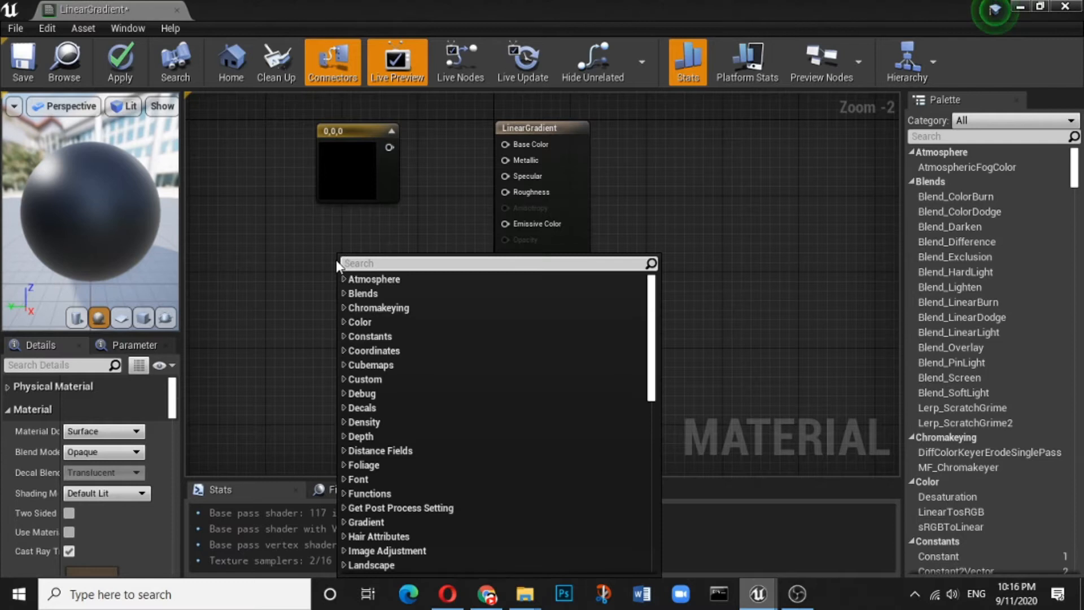
pyautogui.write('l')
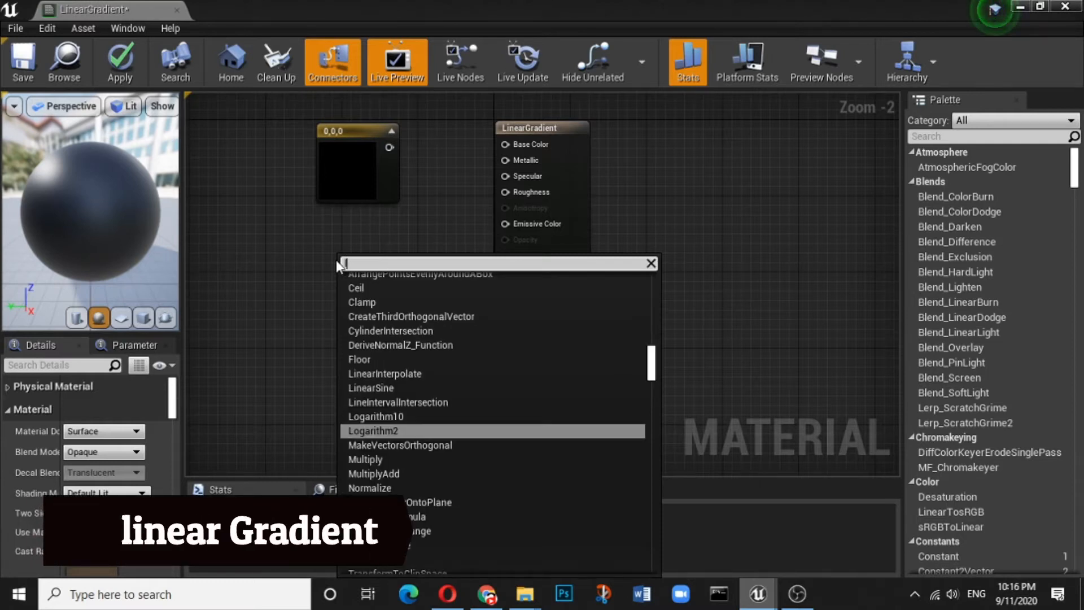
pyautogui.write('ine')
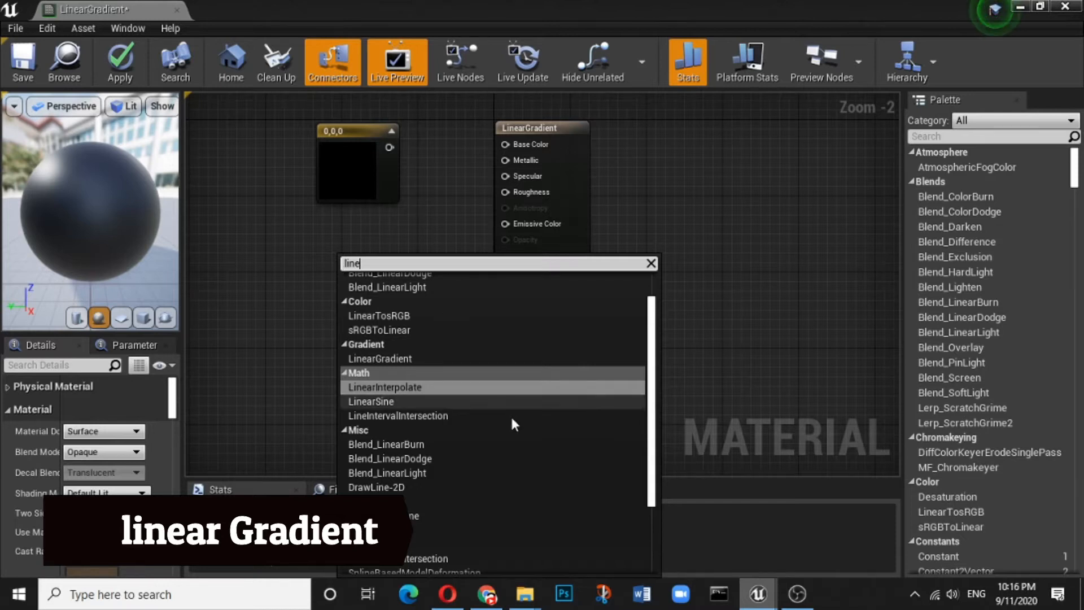
pyautogui.click(380, 359)
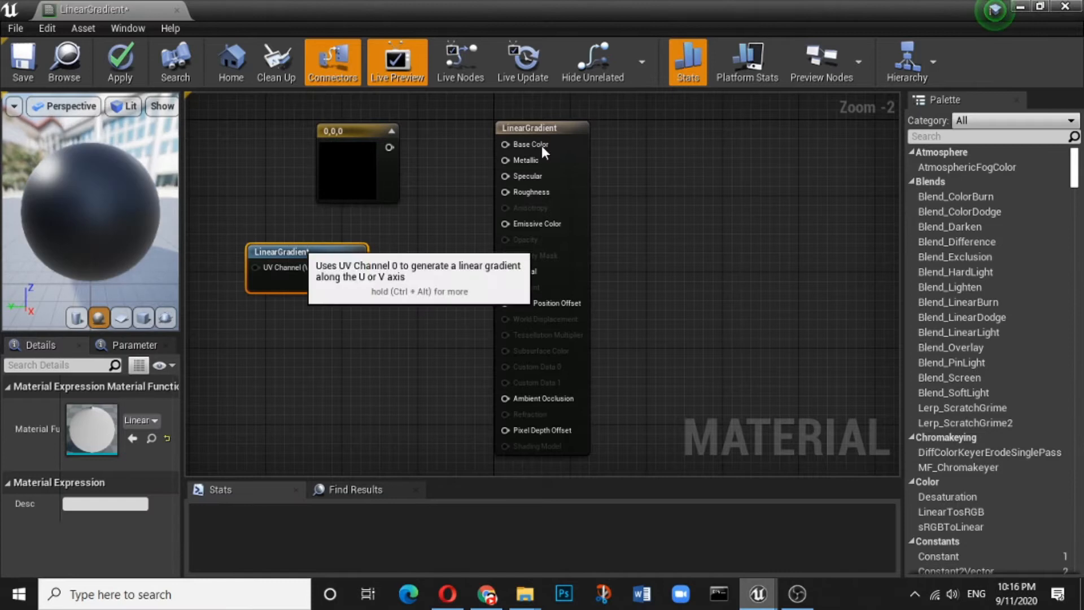
# Step: Space out the graph nodes and connect the LinearGradient node's UGradient output to Base Color
pyautogui.moveTo(564, 129); pyautogui.dragTo(620, 137)
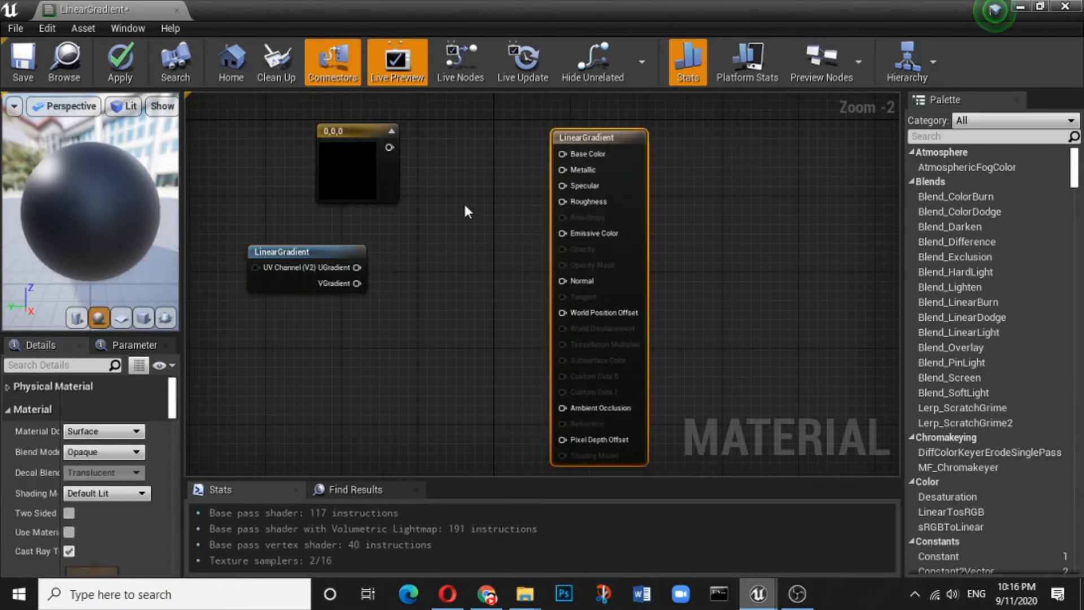
pyautogui.moveTo(354, 129); pyautogui.dragTo(294, 127)
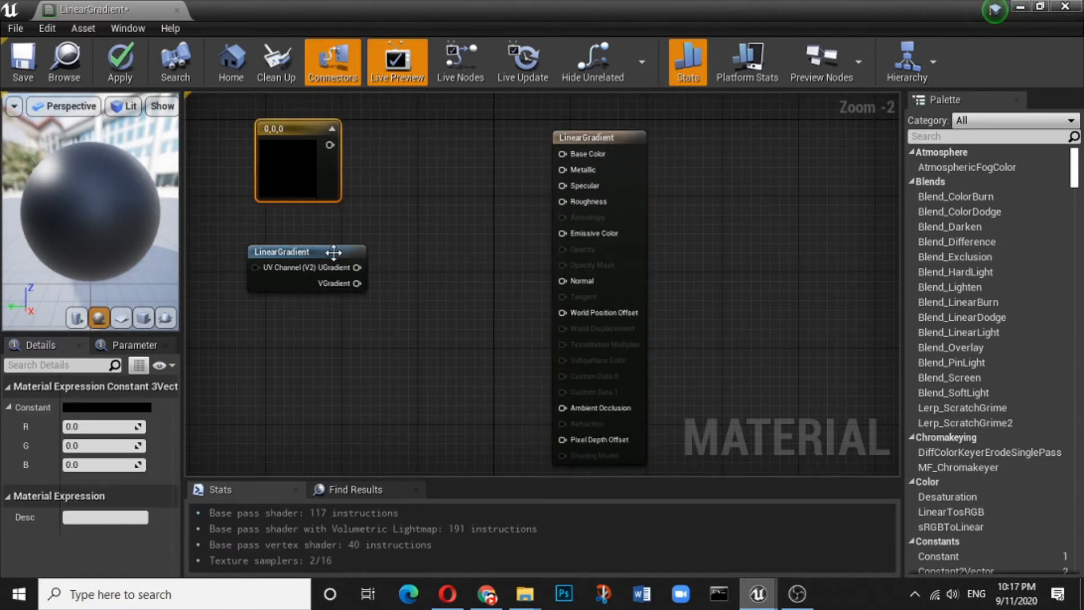
pyautogui.moveTo(337, 257); pyautogui.dragTo(403, 239)
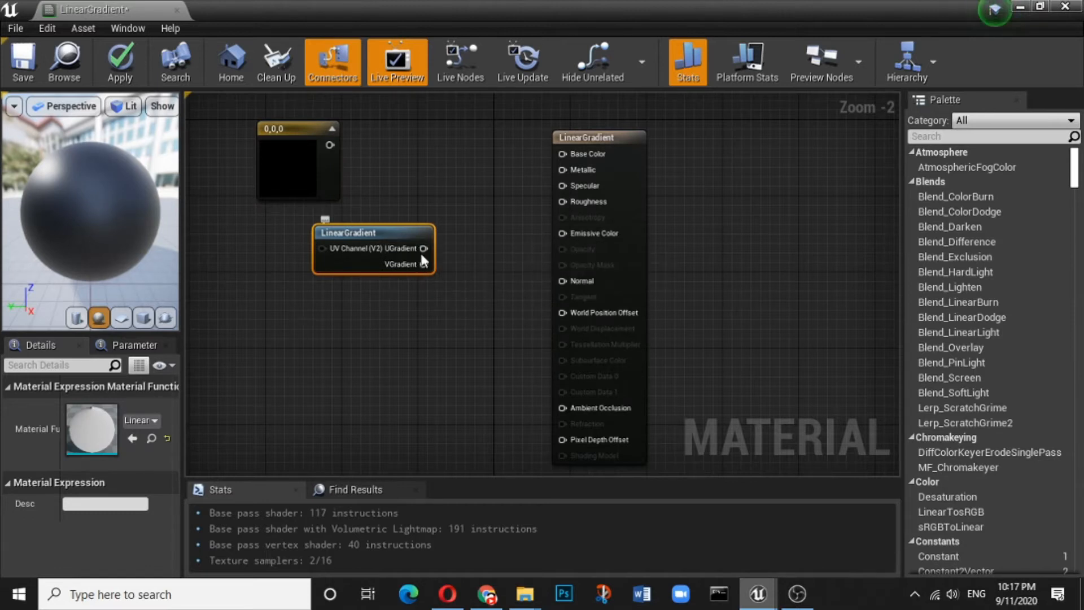
pyautogui.moveTo(425, 248); pyautogui.dragTo(579, 156)
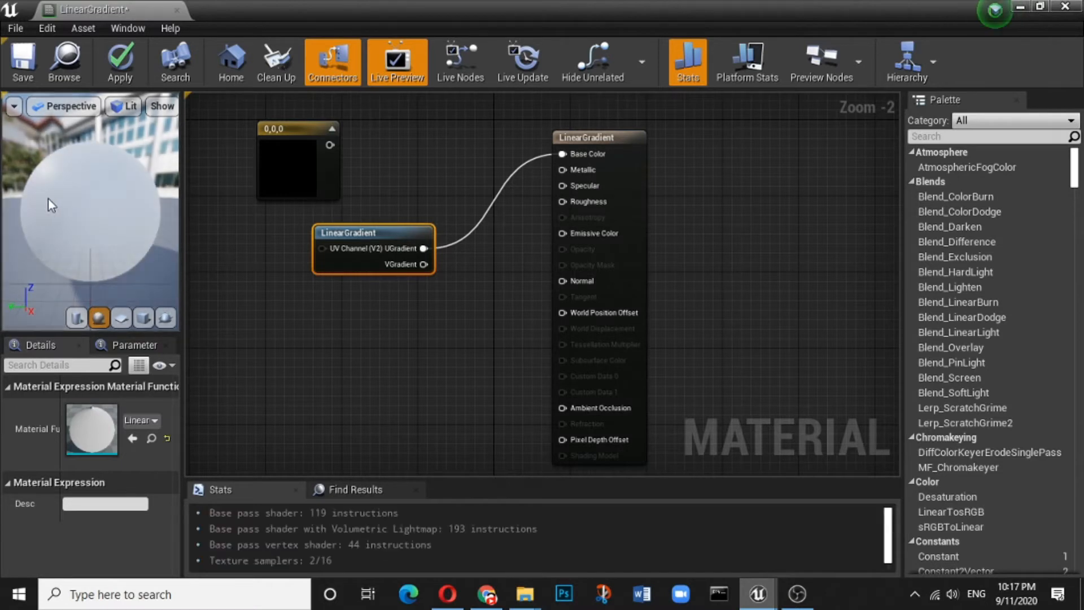
# Step: Show the material preview on a cube and view the whole mesh to inspect the gradient
pyautogui.moveTo(90, 197)
pyautogui.mouseDown()
pyautogui.moveTo(124, 186)
pyautogui.moveTo(99, 229)
pyautogui.moveTo(85, 203)
pyautogui.mouseUp()
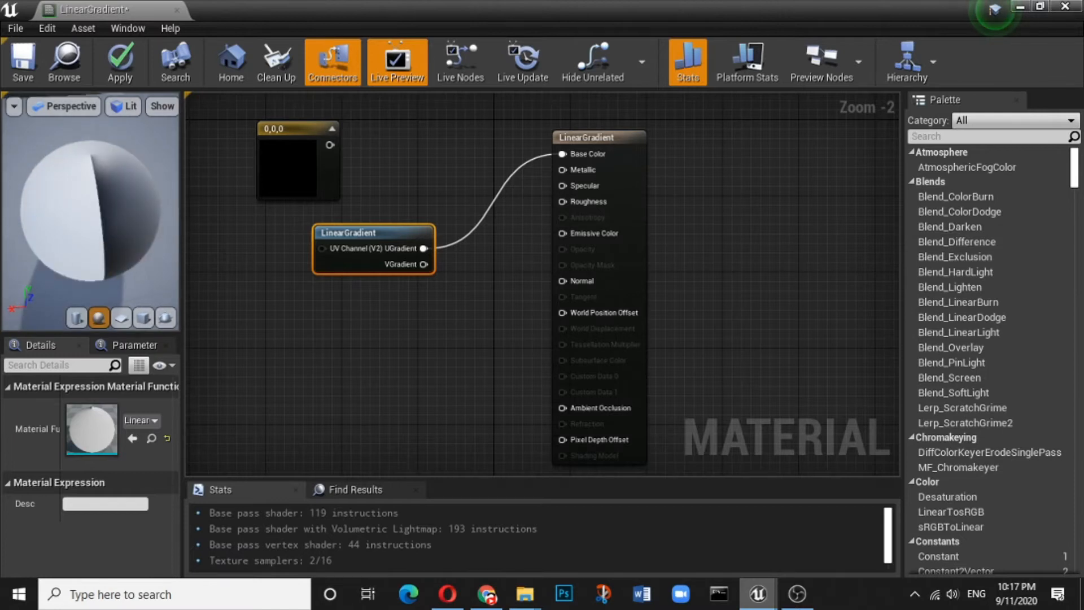
pyautogui.click(144, 318)
pyautogui.moveTo(71, 175)
pyautogui.mouseDown()
pyautogui.moveTo(74, 195)
pyautogui.moveTo(88, 198)
pyautogui.moveTo(91, 185)
pyautogui.moveTo(69, 169)
pyautogui.mouseUp()
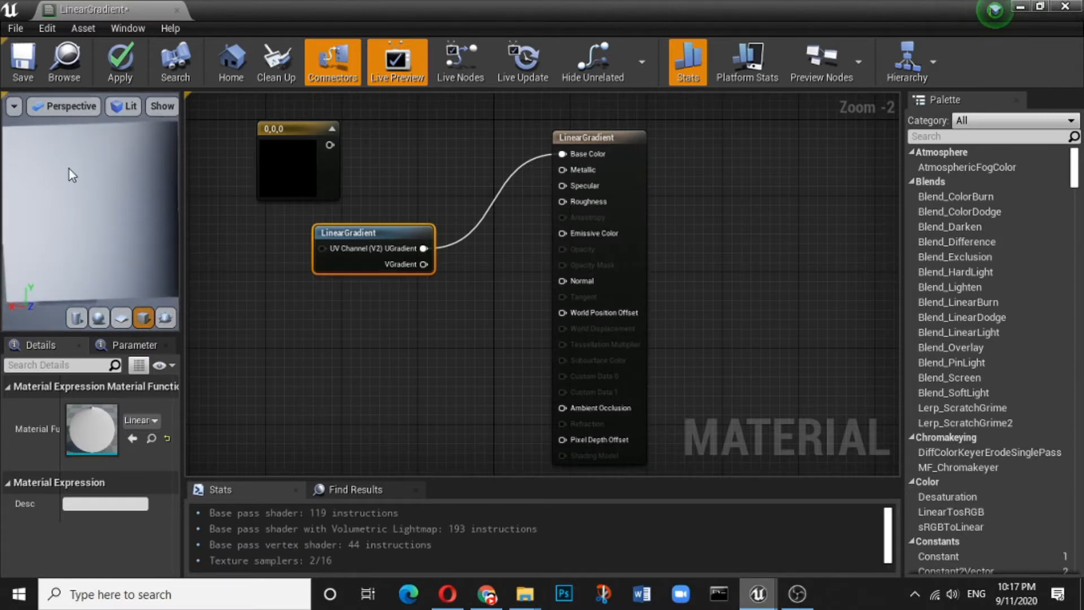
pyautogui.scroll(-3, 69, 164)
pyautogui.scroll(-2, 69, 164)
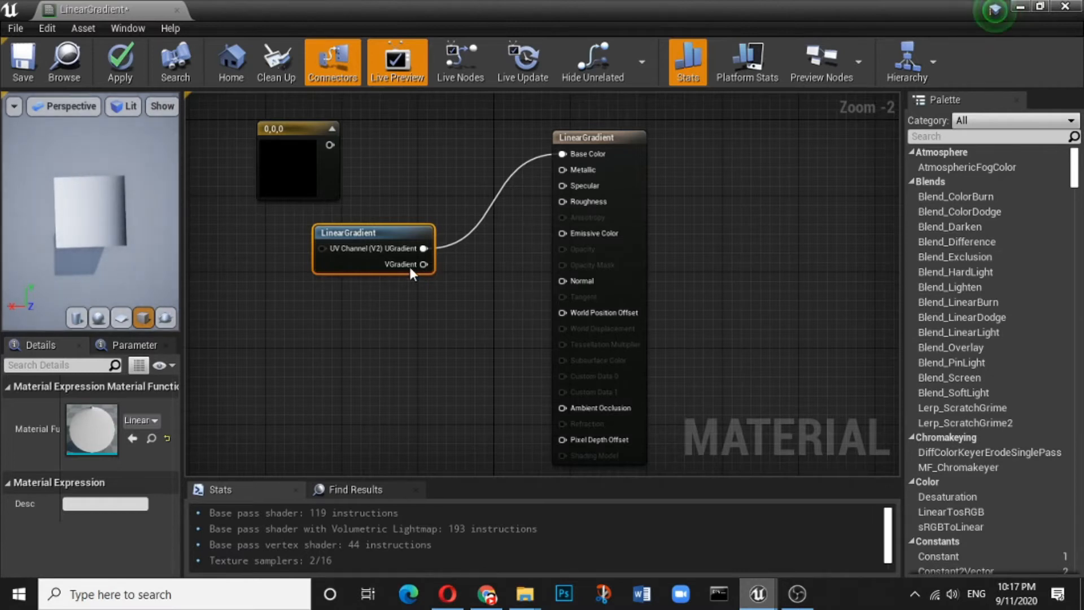
# Step: Connect UGradient to Emissive Color, remove its Base Color connection and align the LinearGradient node with the new input
pyautogui.moveTo(423, 265); pyautogui.dragTo(565, 157)
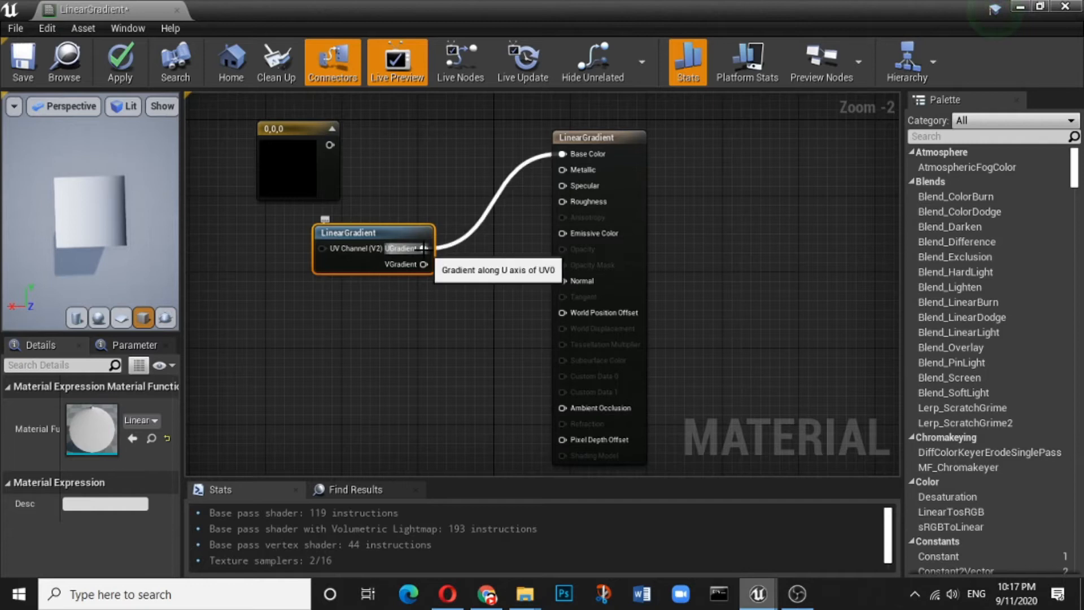
pyautogui.moveTo(423, 249); pyautogui.dragTo(588, 235)
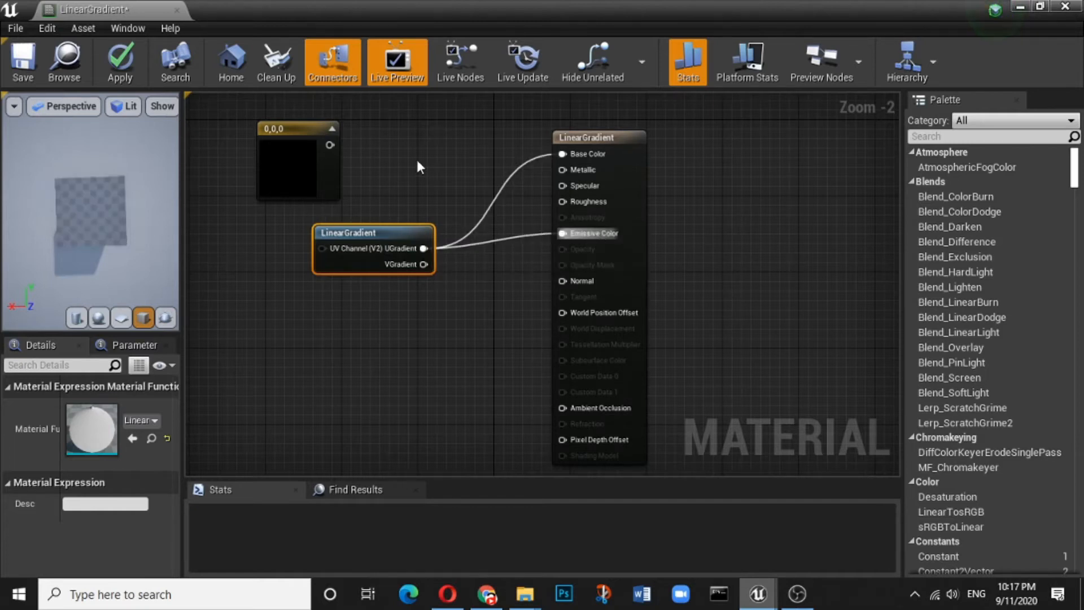
pyautogui.keyDown('alt'); pyautogui.click(535, 158); pyautogui.keyUp('alt')
pyautogui.moveTo(393, 231); pyautogui.dragTo(393, 221)
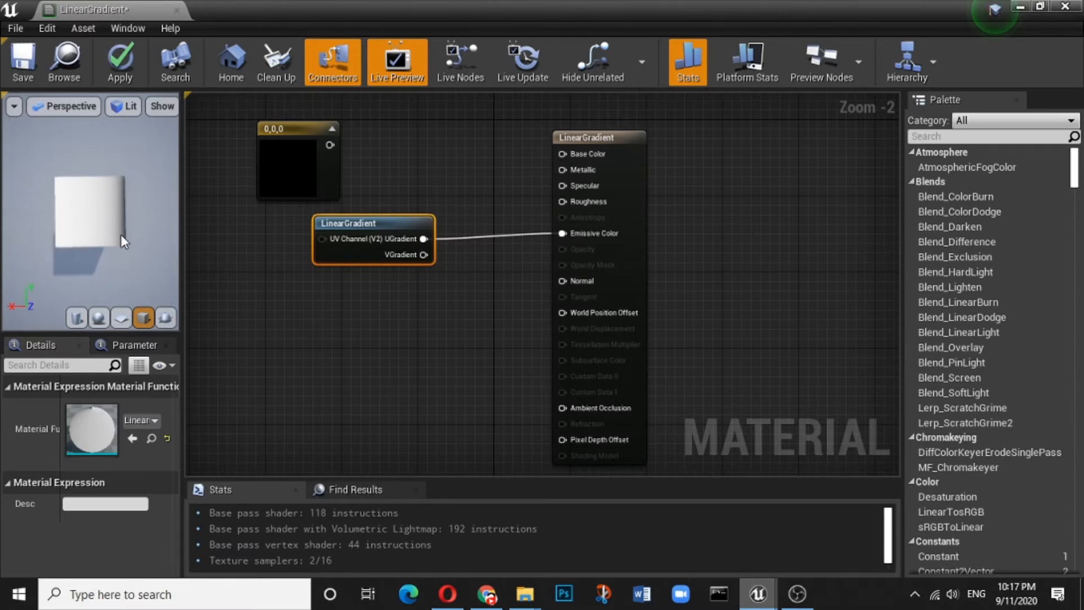
# Step: Add a Constant node, connect it to the LinearGradient node's UV Channel input and set its value to 1
pyautogui.click(202, 244)
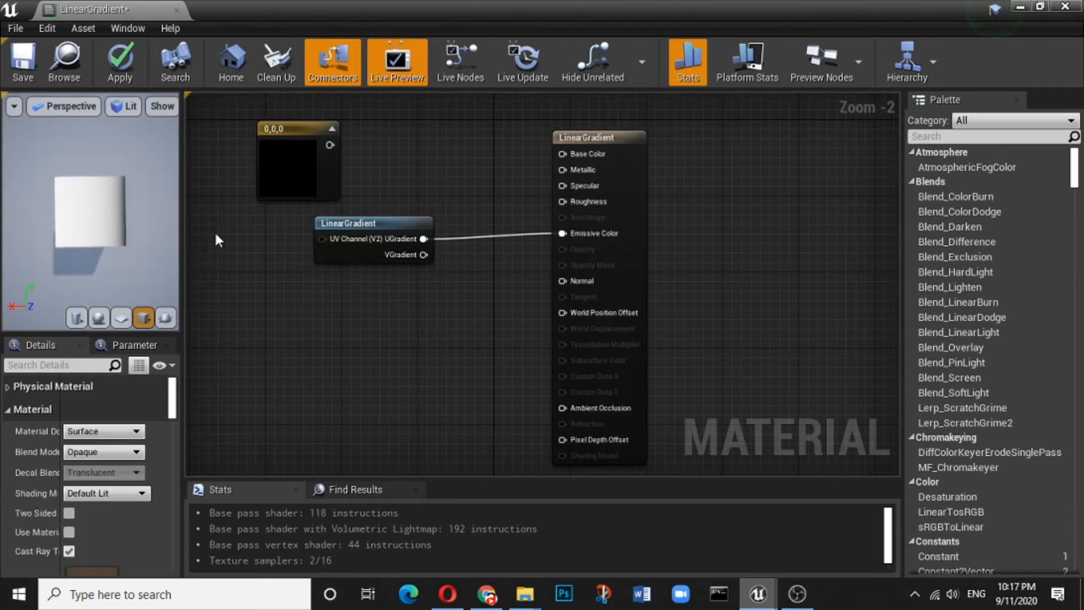
pyautogui.click(216, 231)
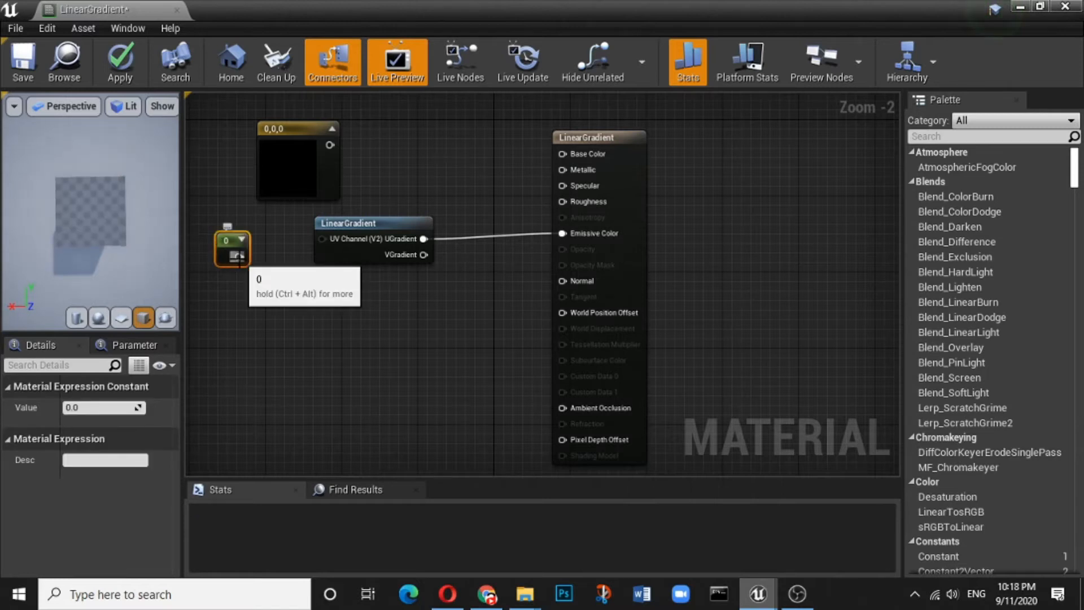
pyautogui.moveTo(239, 256); pyautogui.dragTo(321, 239)
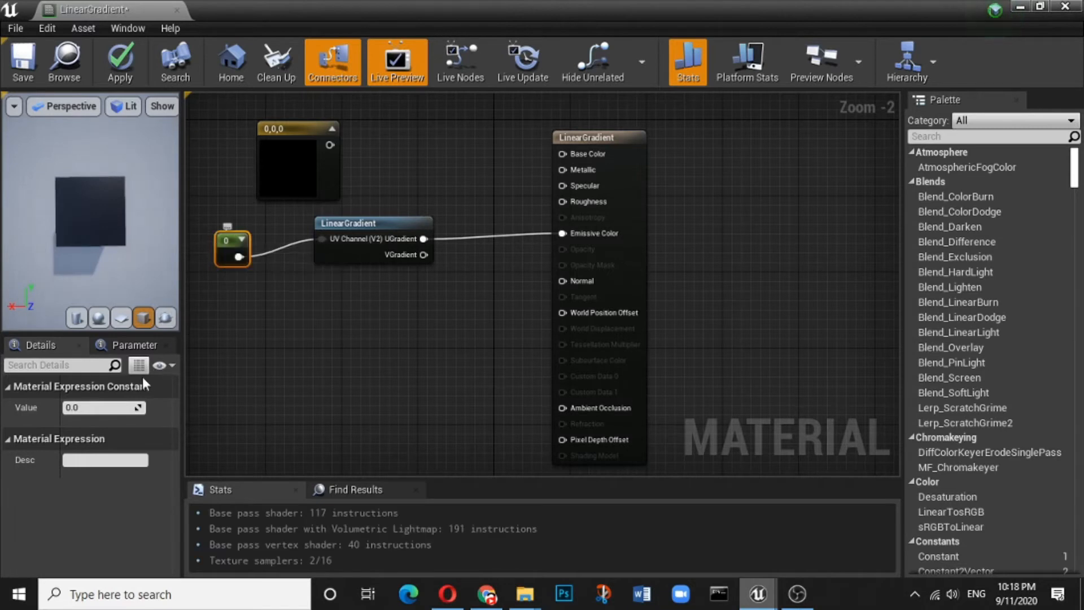
pyautogui.click(90, 407)
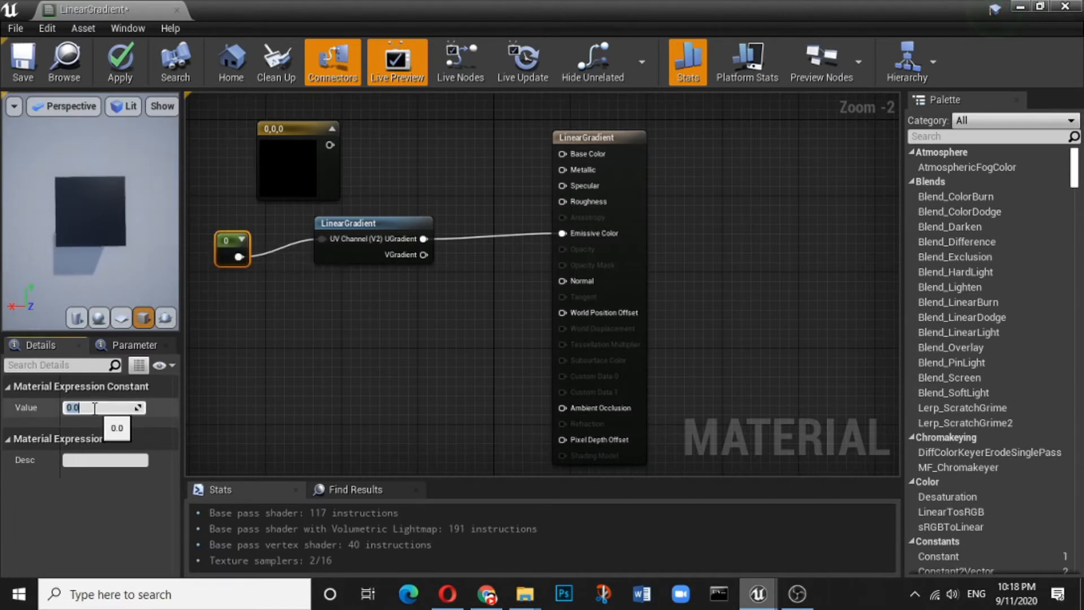
pyautogui.write('1')
pyautogui.press('Return')
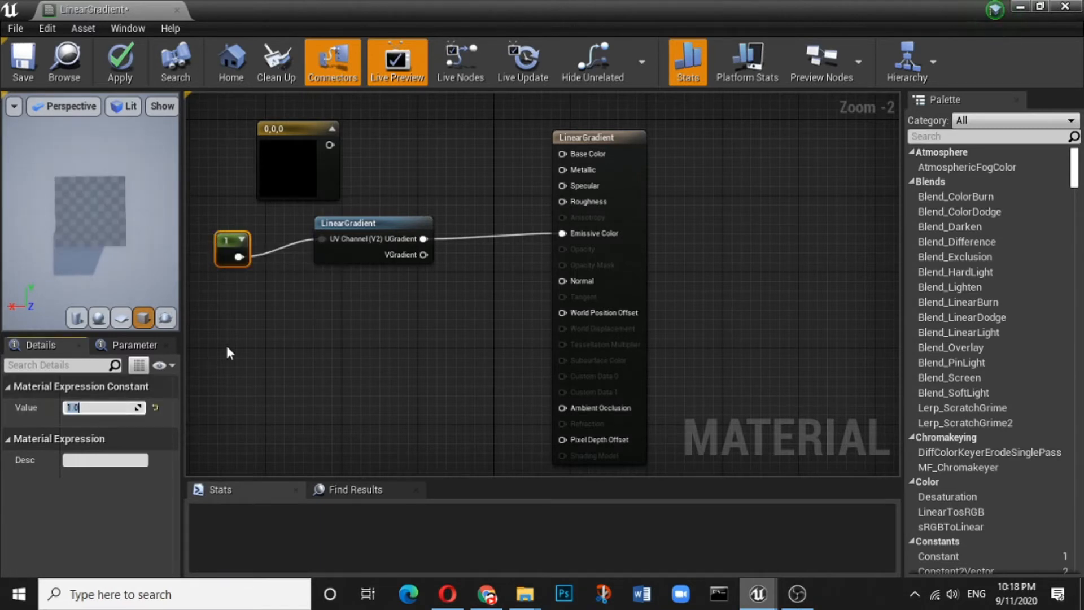
pyautogui.click(227, 347)
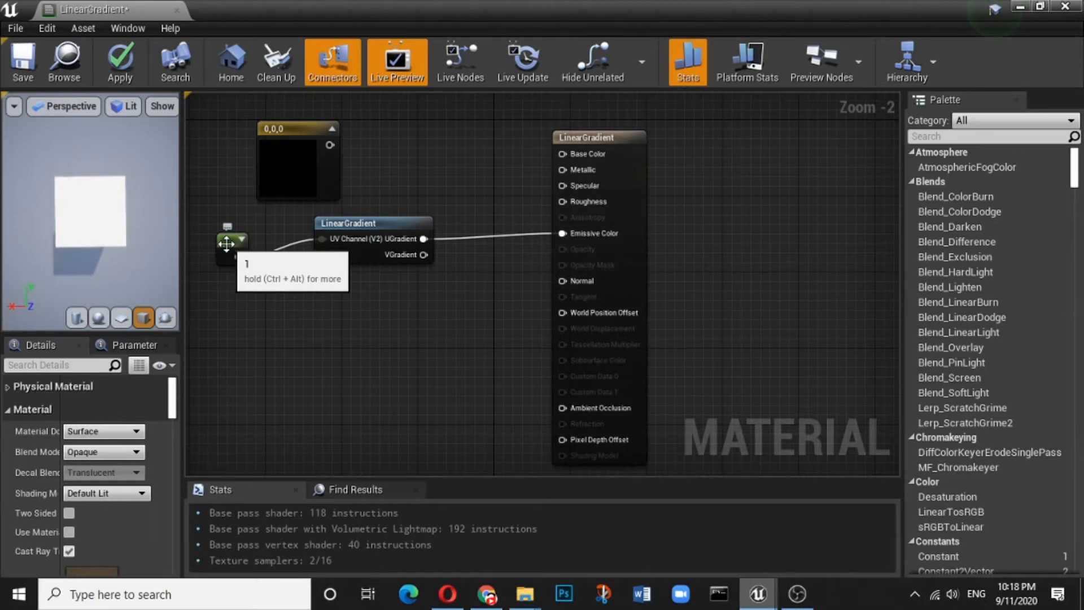
# Step: Set the constant feeding the UV Channel input to 10 and check the effect on the preview cube
pyautogui.click(226, 243)
pyautogui.click(104, 408)
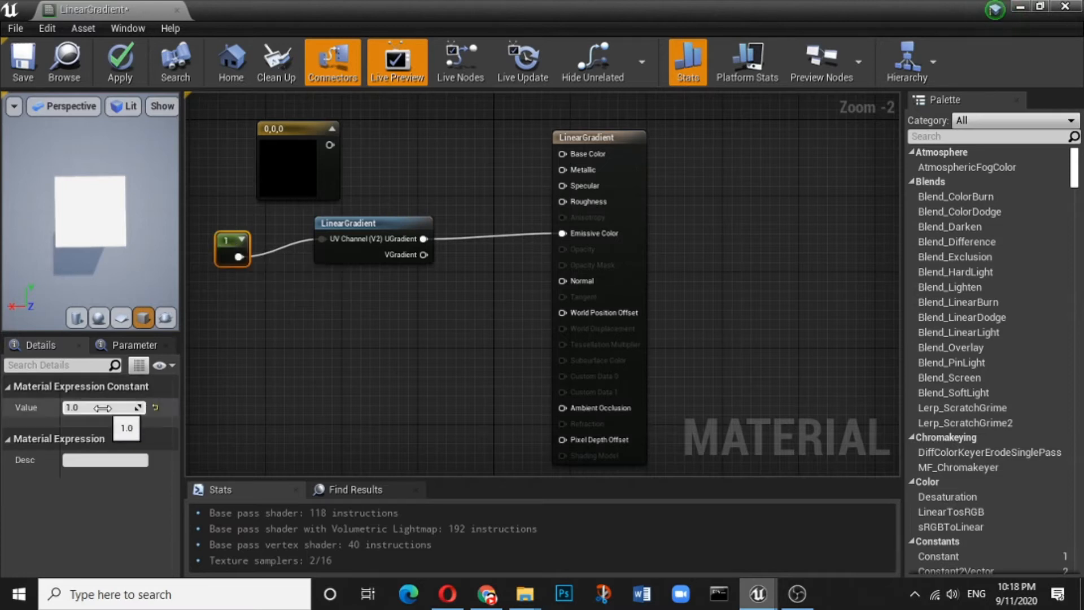
pyautogui.press('Return')
pyautogui.click(266, 321)
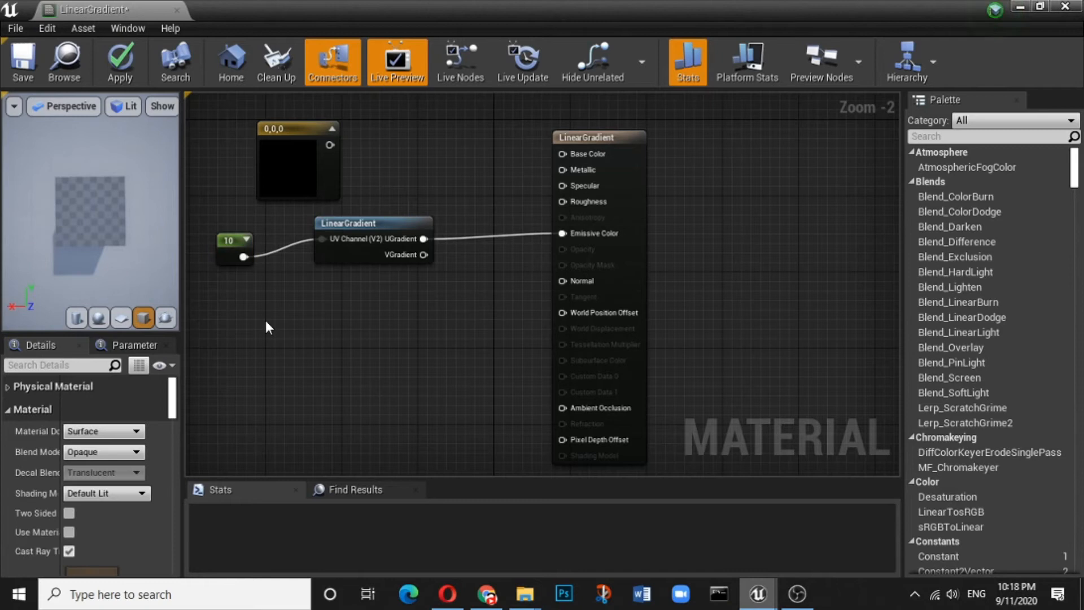
pyautogui.moveTo(119, 243); pyautogui.dragTo(92, 208)
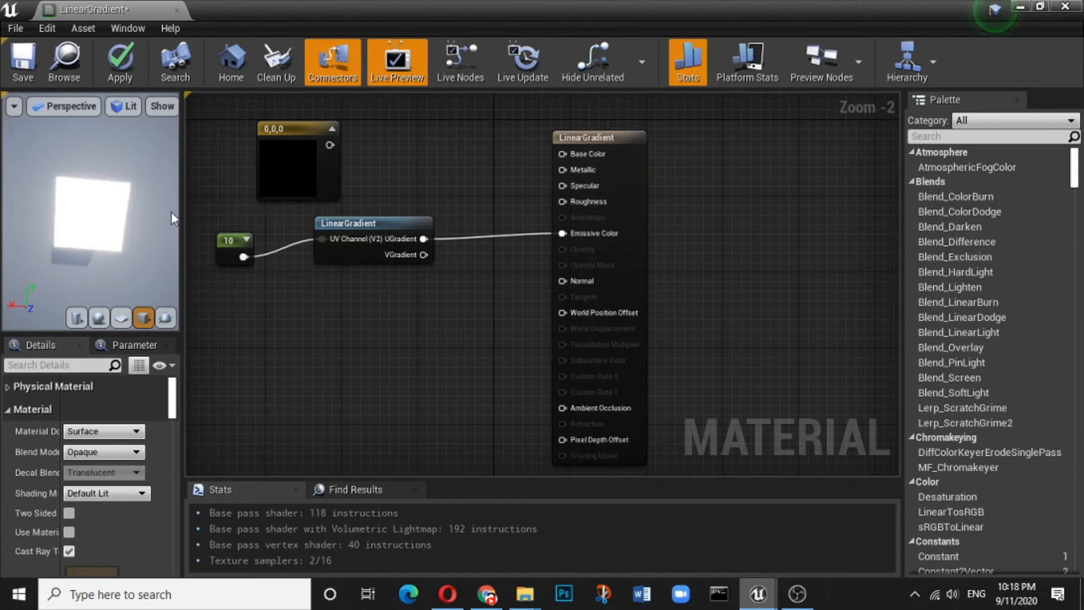
# Step: Feed Emissive Color from the VGradient output instead and delete the Constant node attached to UV Channel
pyautogui.moveTo(424, 255); pyautogui.dragTo(565, 236)
pyautogui.click(316, 224)
pyautogui.moveTo(92, 226); pyautogui.dragTo(70, 207)
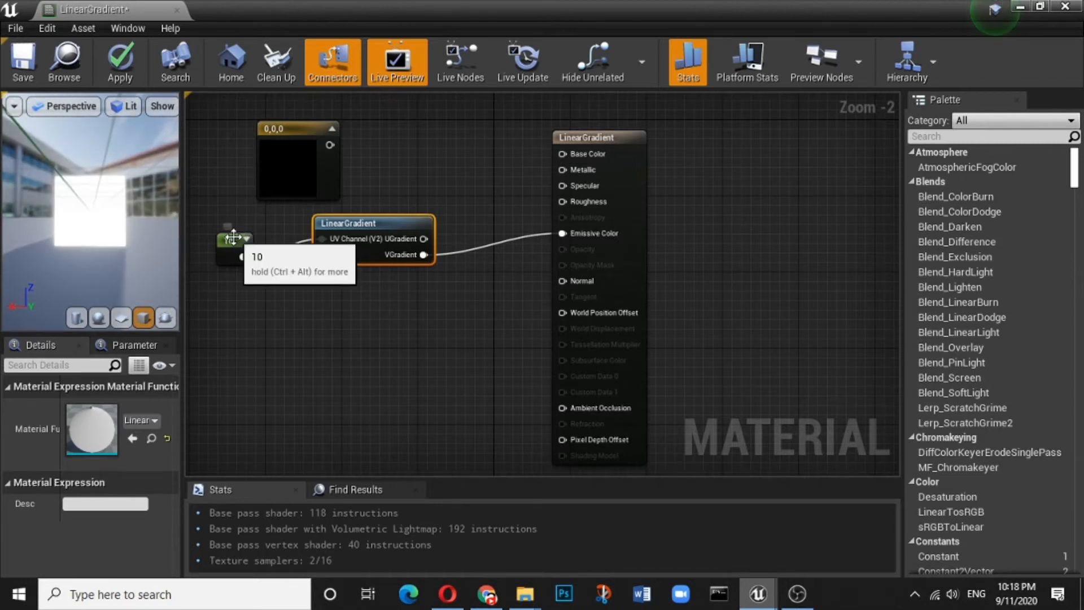
pyautogui.press('Delete')
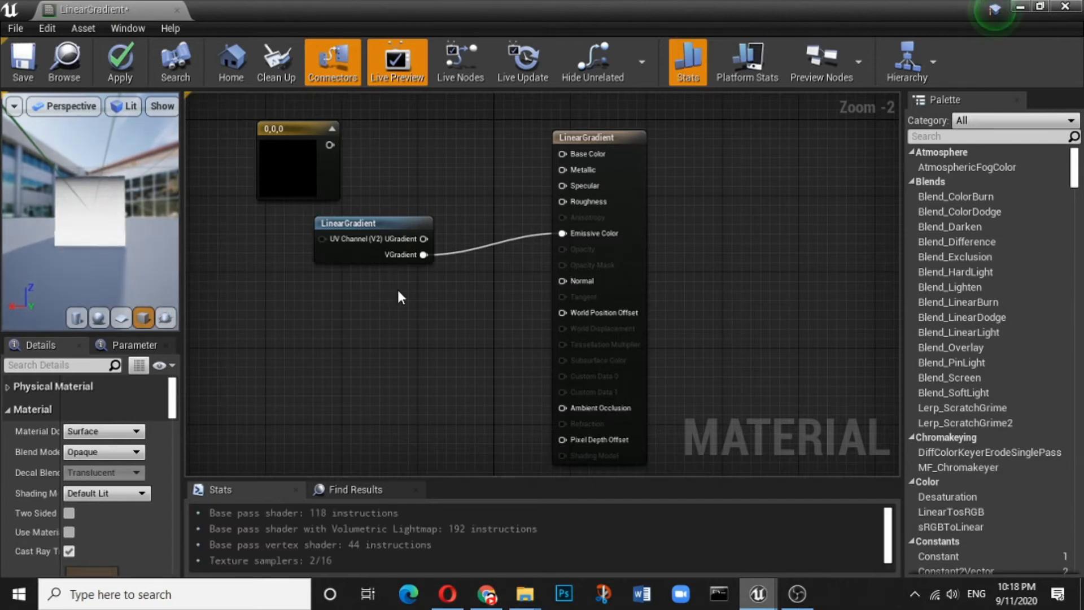
# Step: Connect UGradient to Base Color in place of the VGradient link to Emissive Color, and move the LinearGradient node beneath the black colour constant
pyautogui.moveTo(94, 226); pyautogui.dragTo(101, 251)
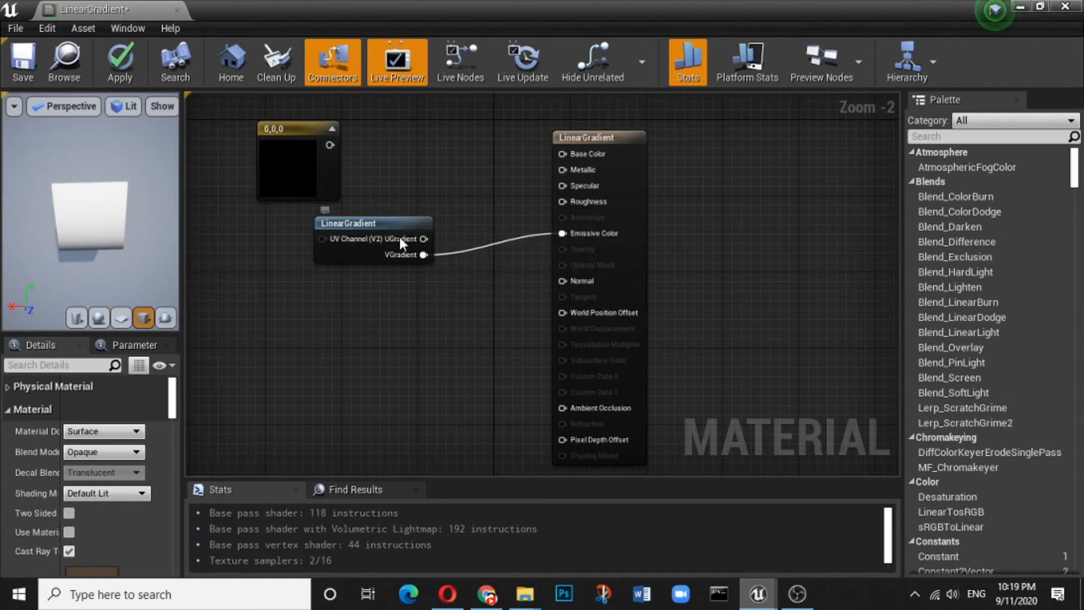
pyautogui.moveTo(423, 238); pyautogui.dragTo(584, 151)
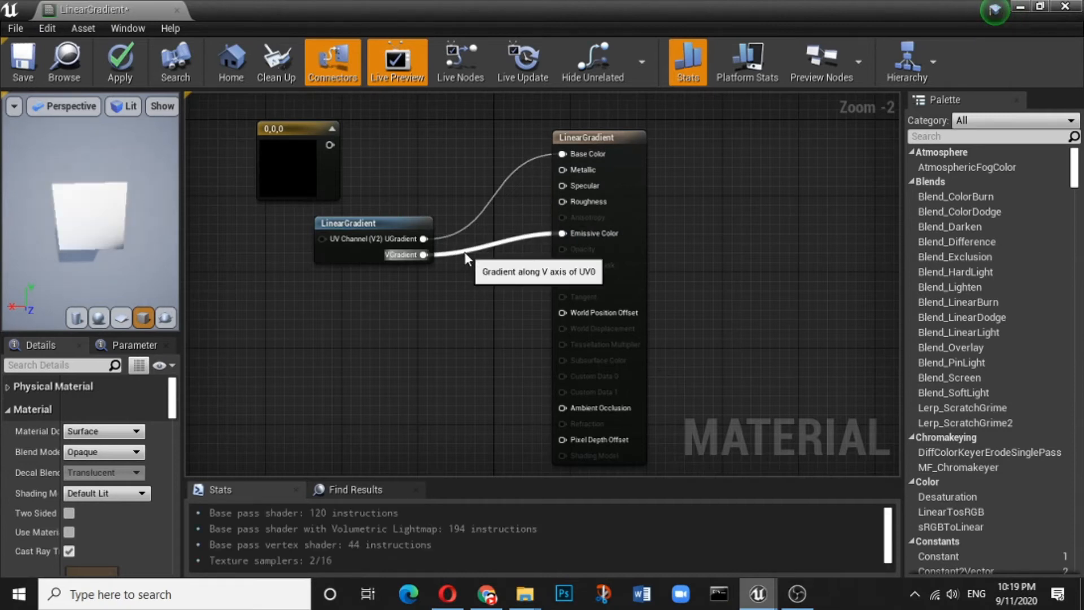
pyautogui.keyDown('alt'); pyautogui.click(466, 252); pyautogui.keyUp('alt')
pyautogui.moveTo(369, 223)
pyautogui.mouseDown()
pyautogui.moveTo(408, 151)
pyautogui.moveTo(407, 195)
pyautogui.moveTo(378, 246)
pyautogui.moveTo(367, 241)
pyautogui.mouseUp()
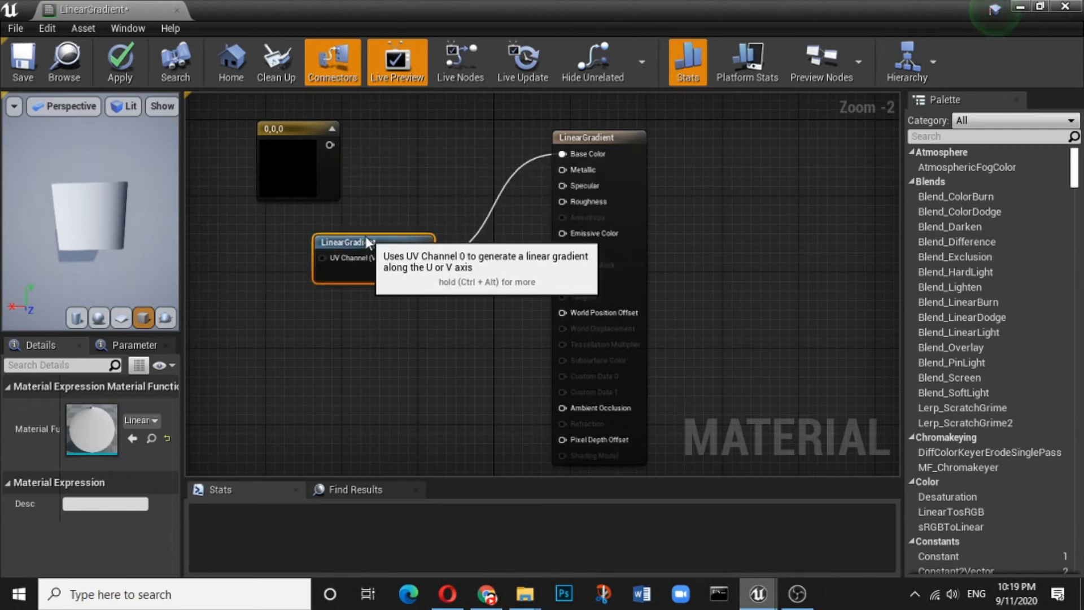
pyautogui.click(444, 177)
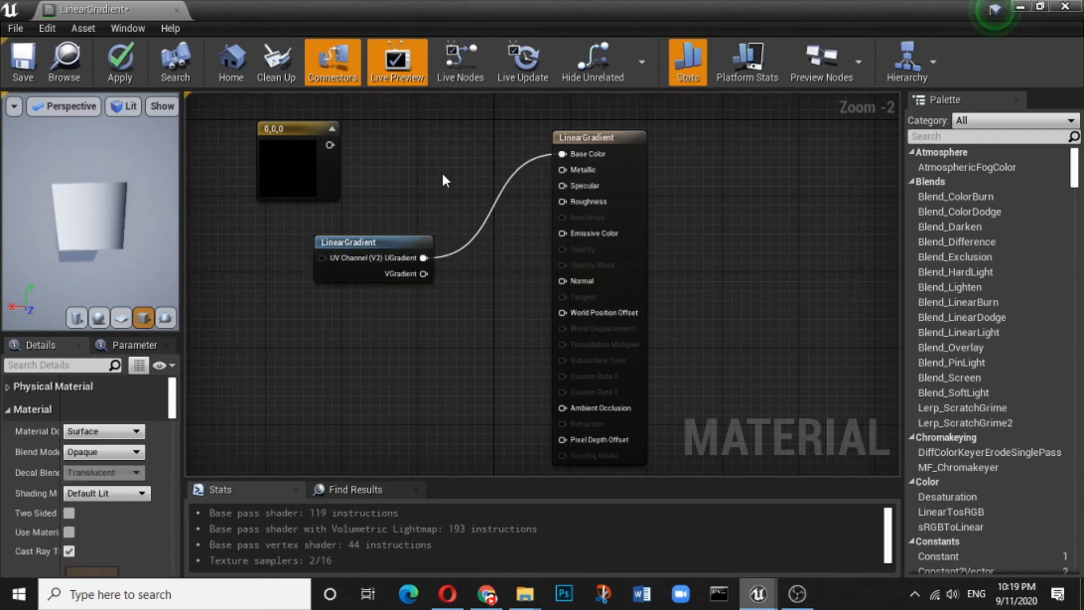
pyautogui.click(374, 249)
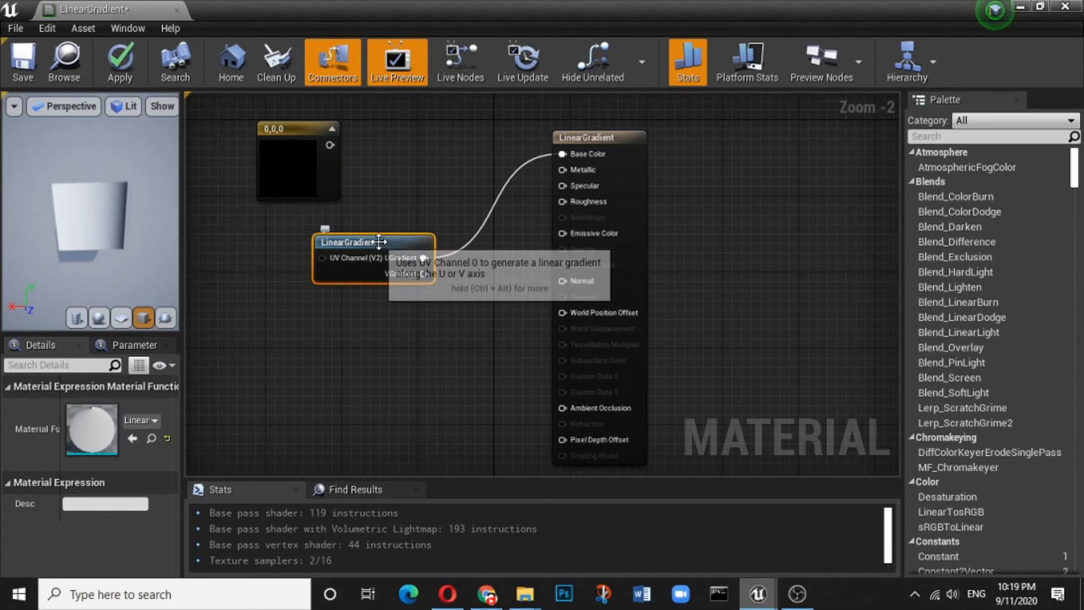
pyautogui.moveTo(374, 249); pyautogui.dragTo(308, 247)
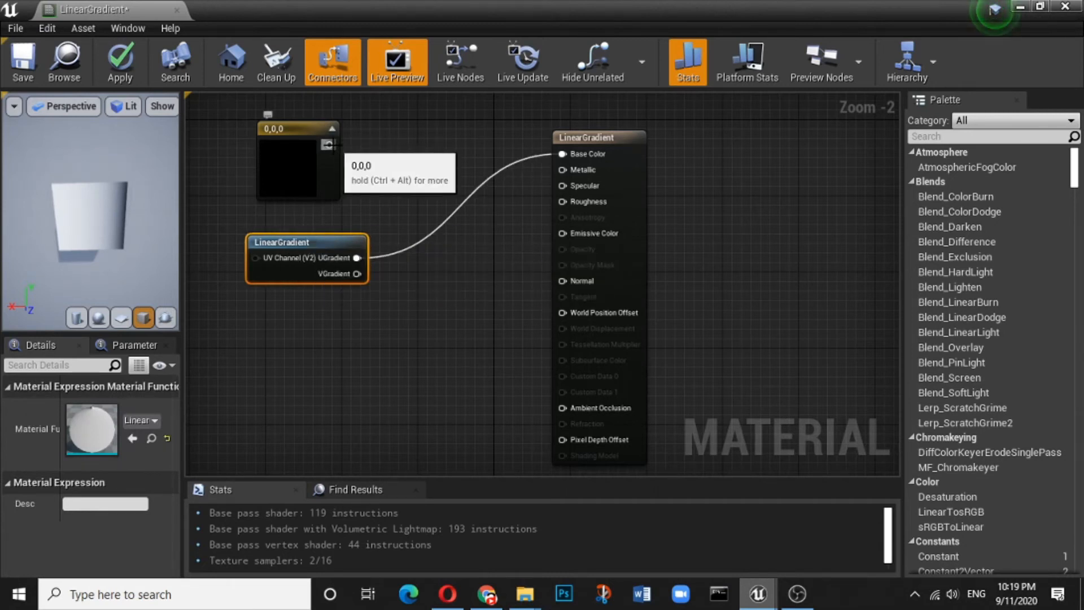
# Step: Add a Multiply node feeding Base Color, with the black colour constant in A and the LinearGradient node's UGradient output in B
pyautogui.click(435, 145)
pyautogui.moveTo(330, 144); pyautogui.dragTo(439, 163)
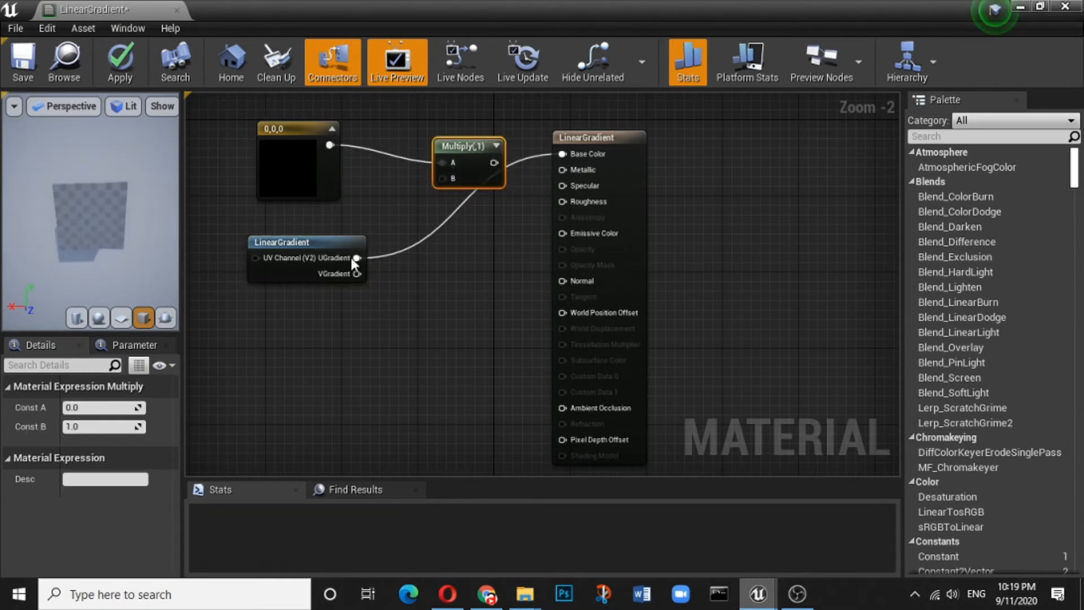
pyautogui.moveTo(355, 258); pyautogui.dragTo(587, 154)
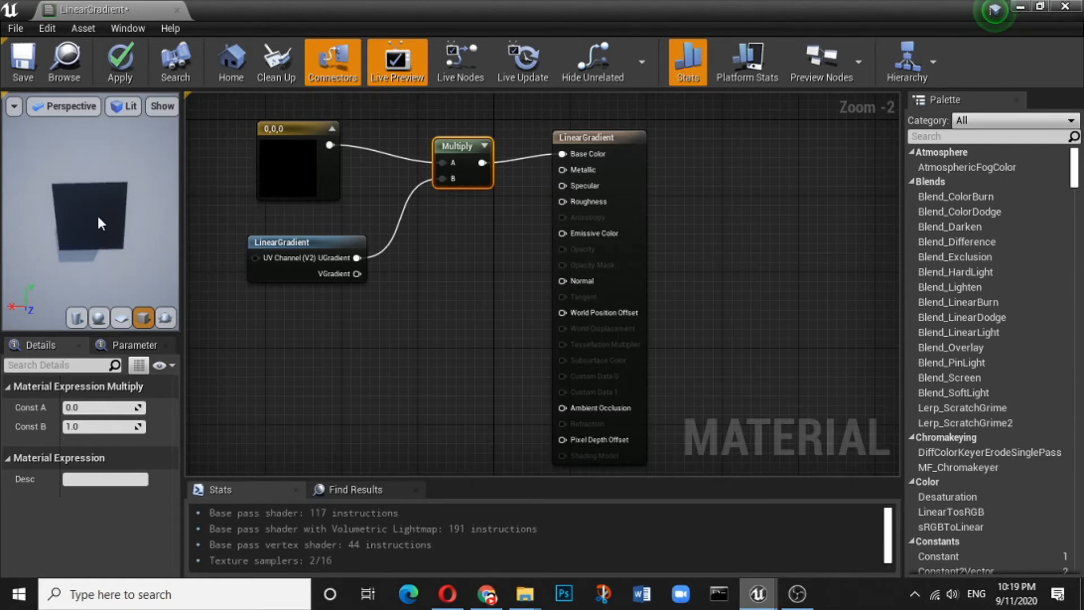
pyautogui.scroll(5, 96, 214)
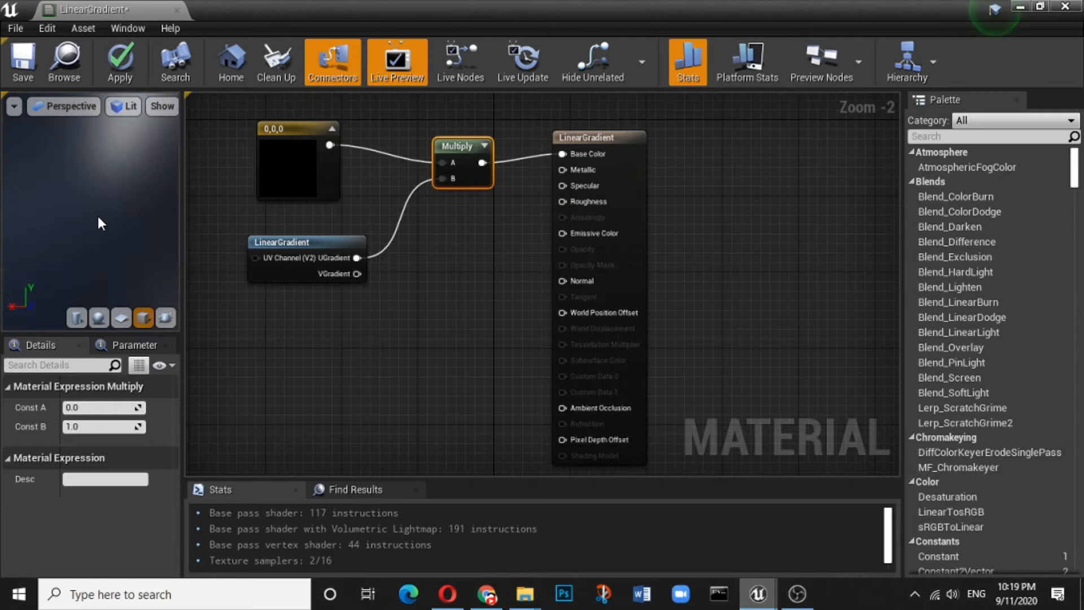
# Step: Set the colour constant feeding Multiply to pink with R 1.0, G 0.037938 and B 0.352405
pyautogui.doubleClick(297, 163)
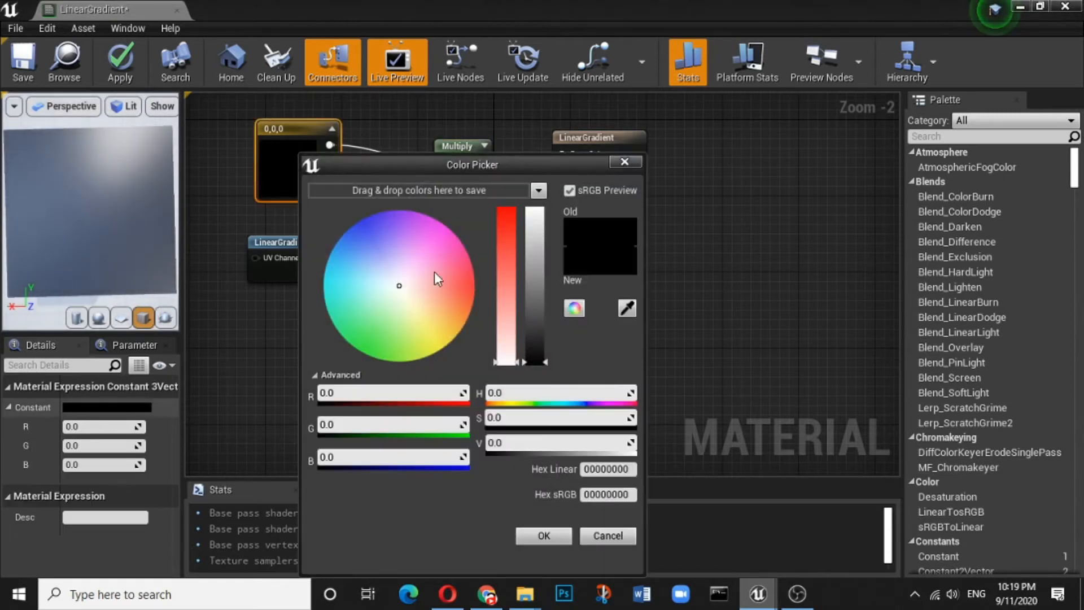
pyautogui.click(469, 262)
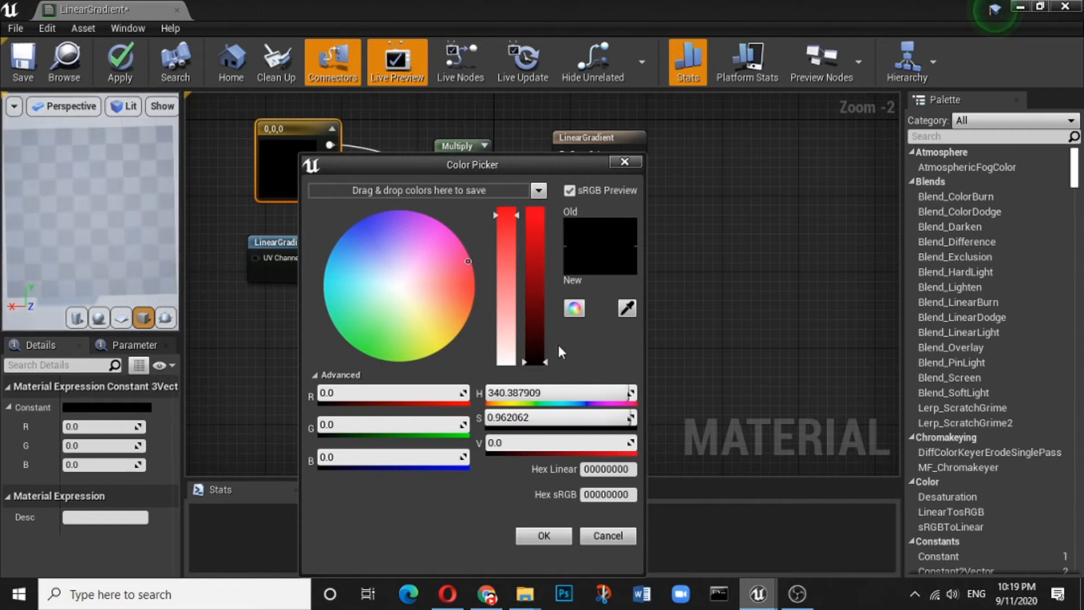
pyautogui.moveTo(555, 274); pyautogui.dragTo(535, 210)
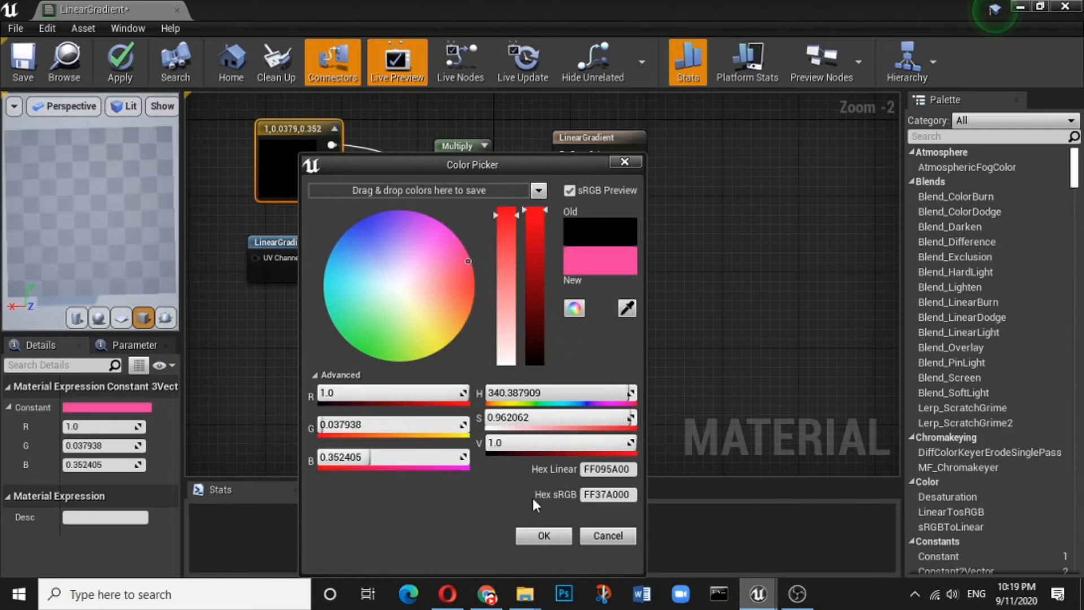
pyautogui.press('Return')
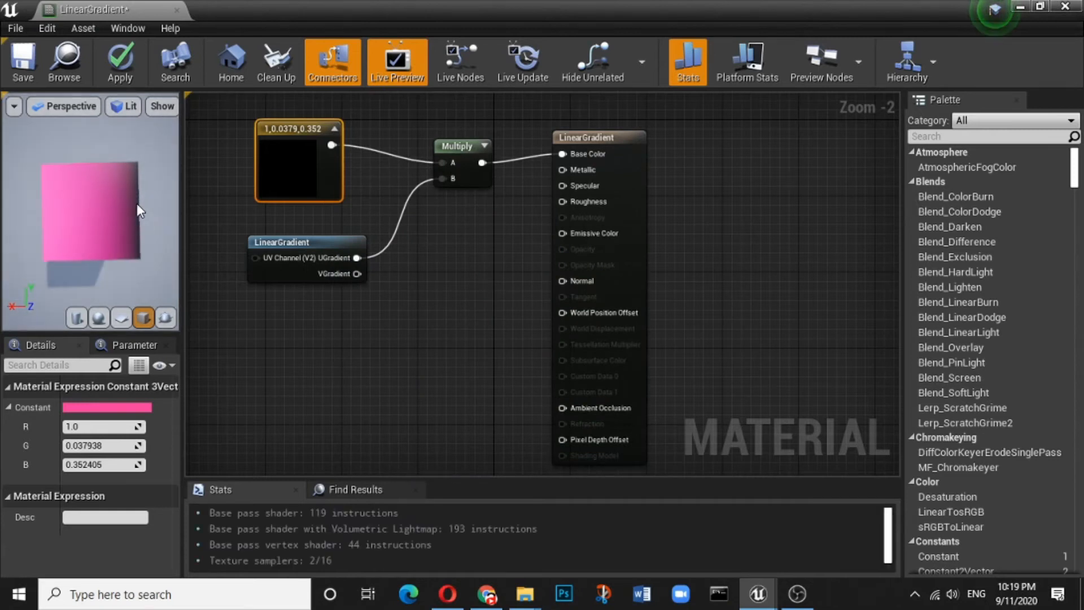
# Step: Save the LinearGradient material and check it on the sphere and slab in the FirstPersonExampleMap level
pyautogui.click(23, 59)
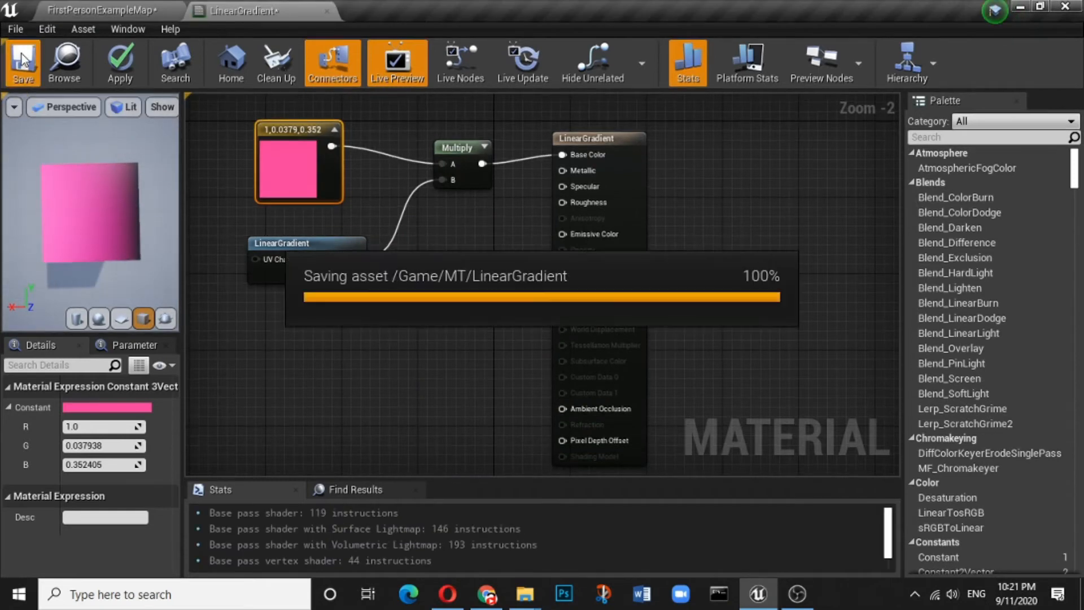
pyautogui.click(99, 16)
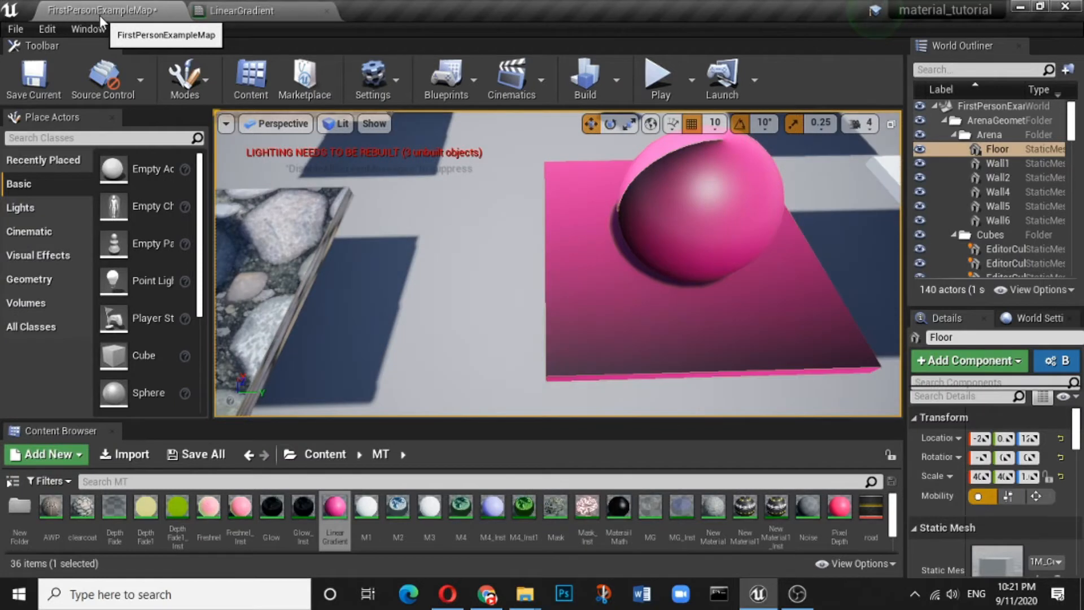
pyautogui.moveTo(559, 263)
pyautogui.mouseDown()
pyautogui.moveTo(536, 226)
pyautogui.moveTo(590, 263)
pyautogui.moveTo(565, 265)
pyautogui.mouseUp()
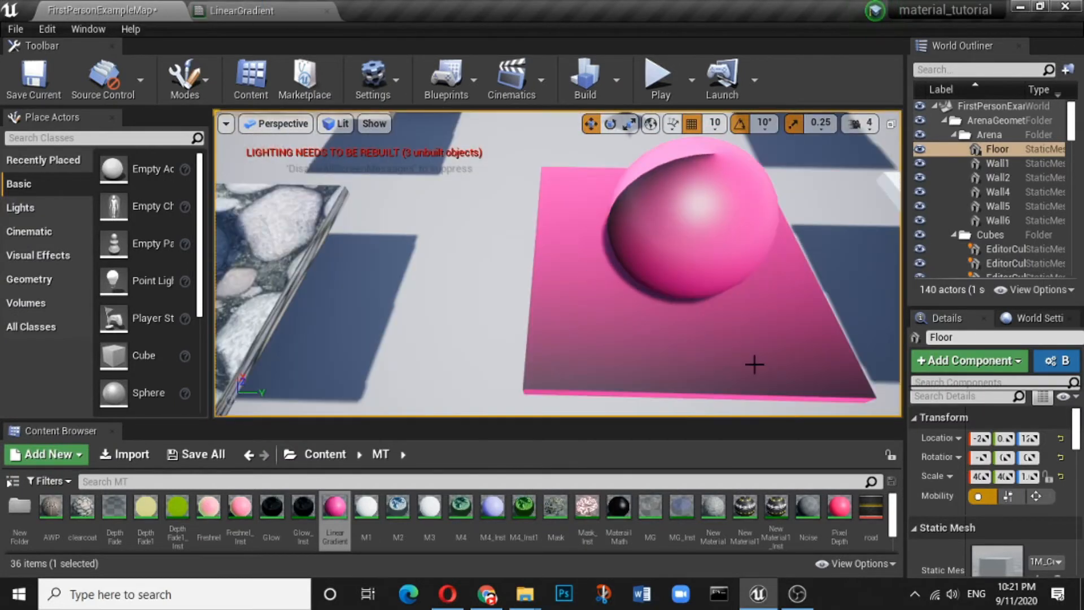
pyautogui.click(285, 15)
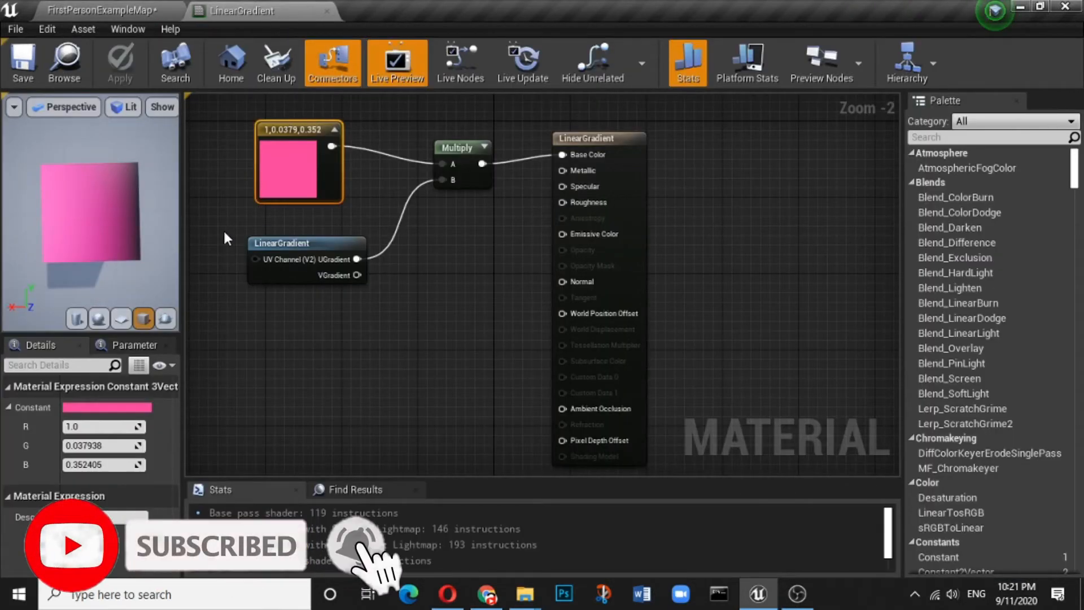
# Step: Add a TextureCoordinate node and connect it to the LinearGradient node's UV Channel input
pyautogui.click(286, 246)
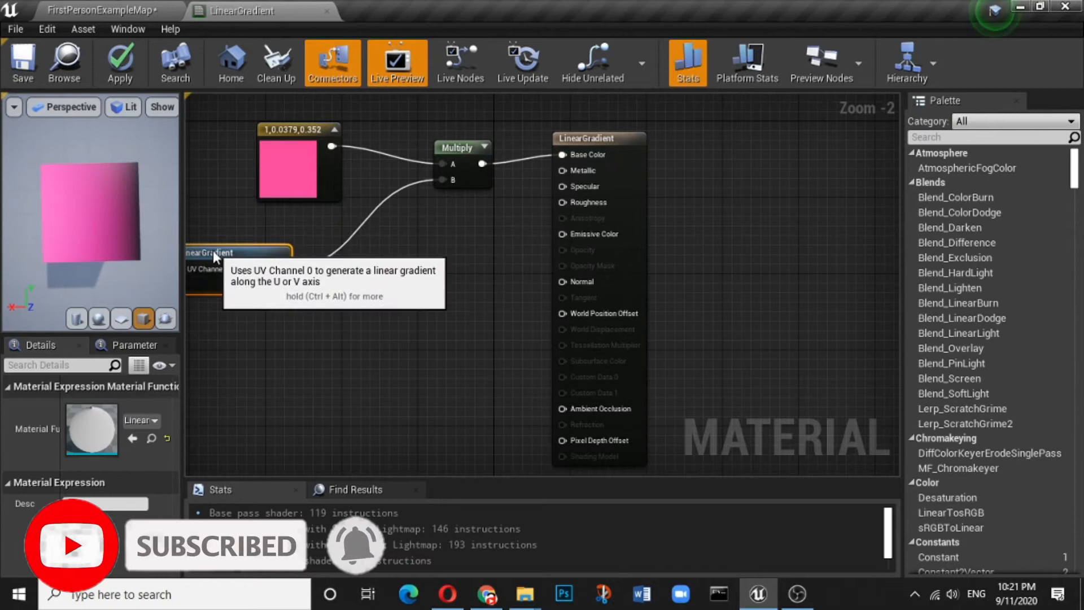
pyautogui.moveTo(230, 323); pyautogui.dragTo(359, 323, button='right')
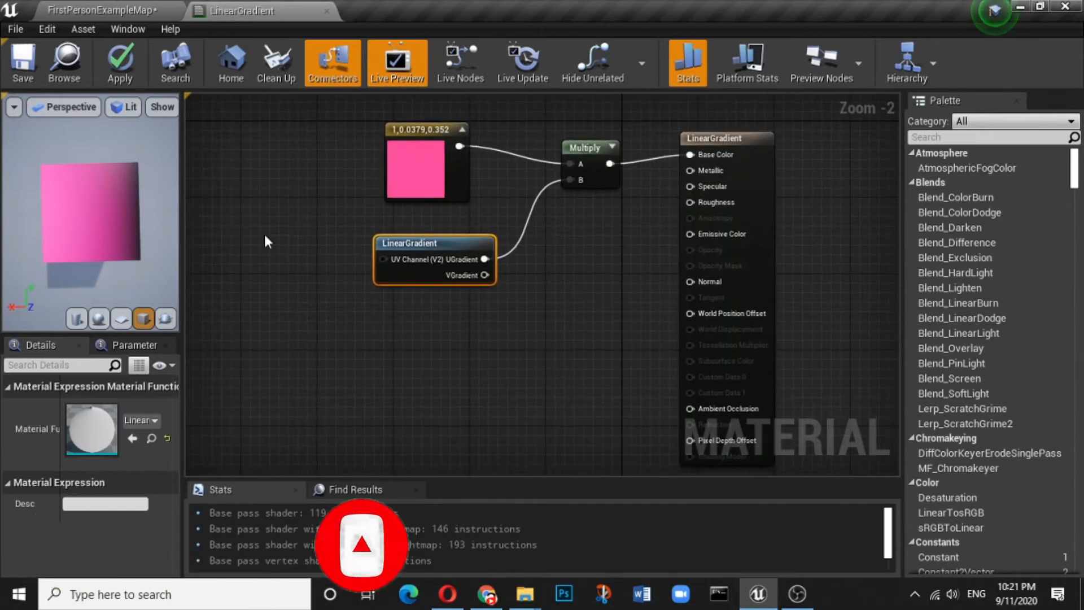
pyautogui.rightClick(235, 208)
pyautogui.write('text')
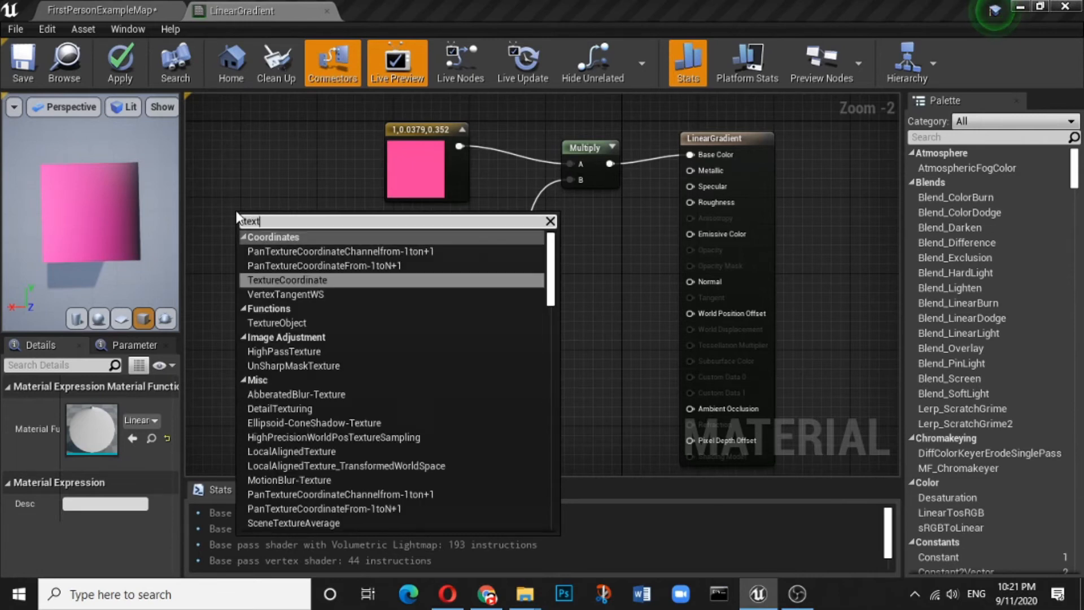
pyautogui.click(293, 280)
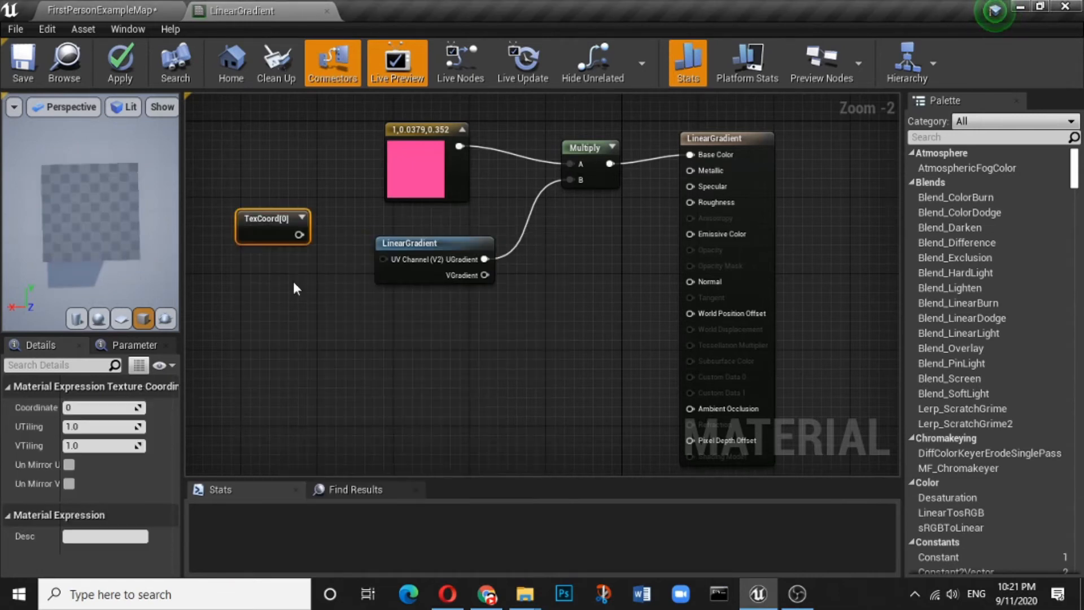
pyautogui.moveTo(299, 235); pyautogui.dragTo(384, 259)
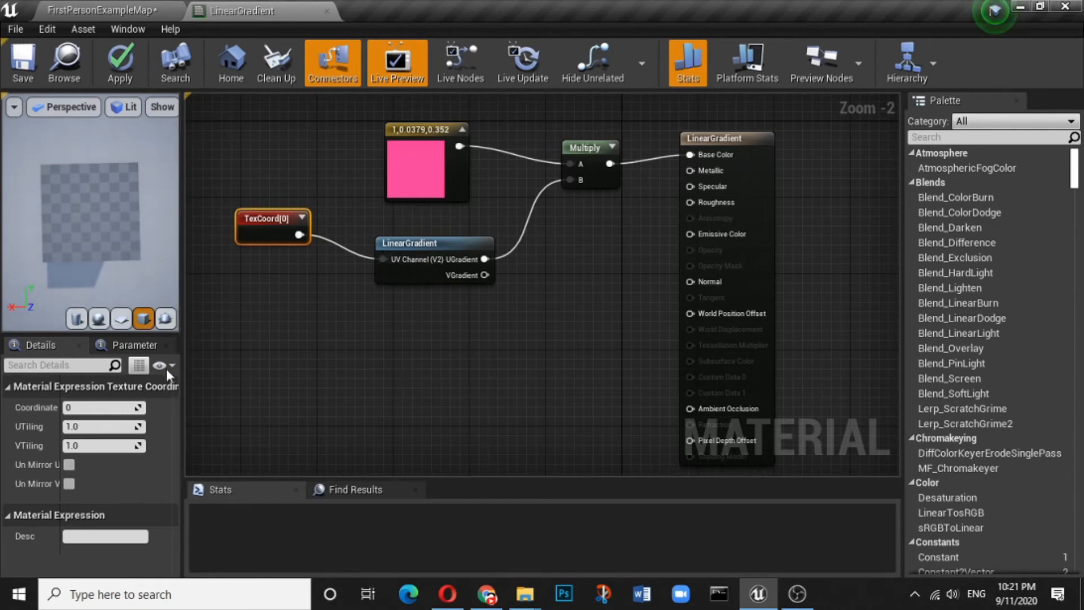
# Step: Set both UTiling and VTiling of the TexCoord node to 8
pyautogui.click(81, 427)
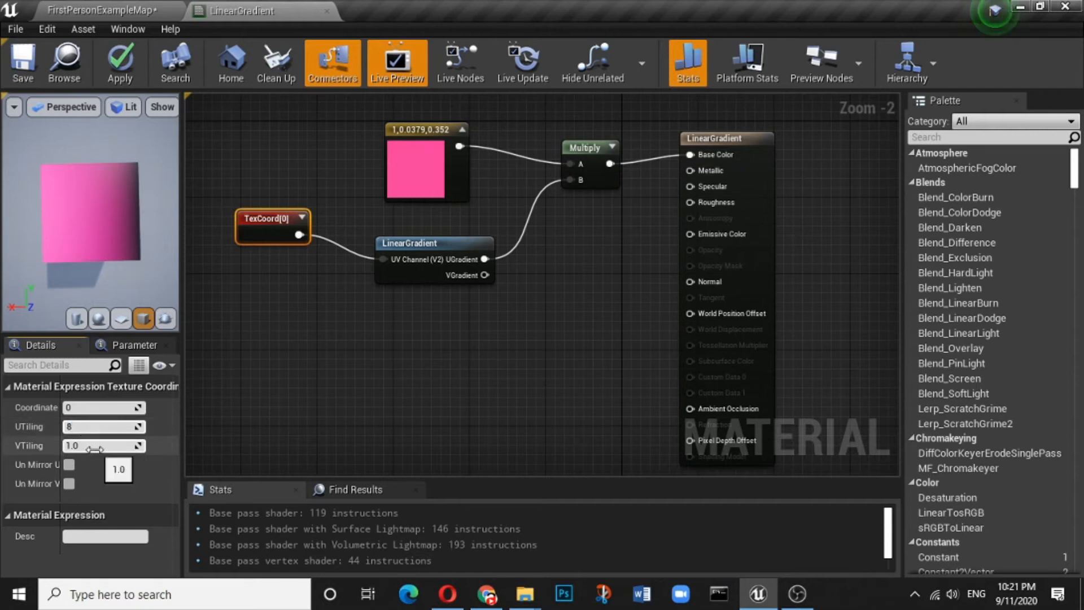
pyautogui.click(96, 447)
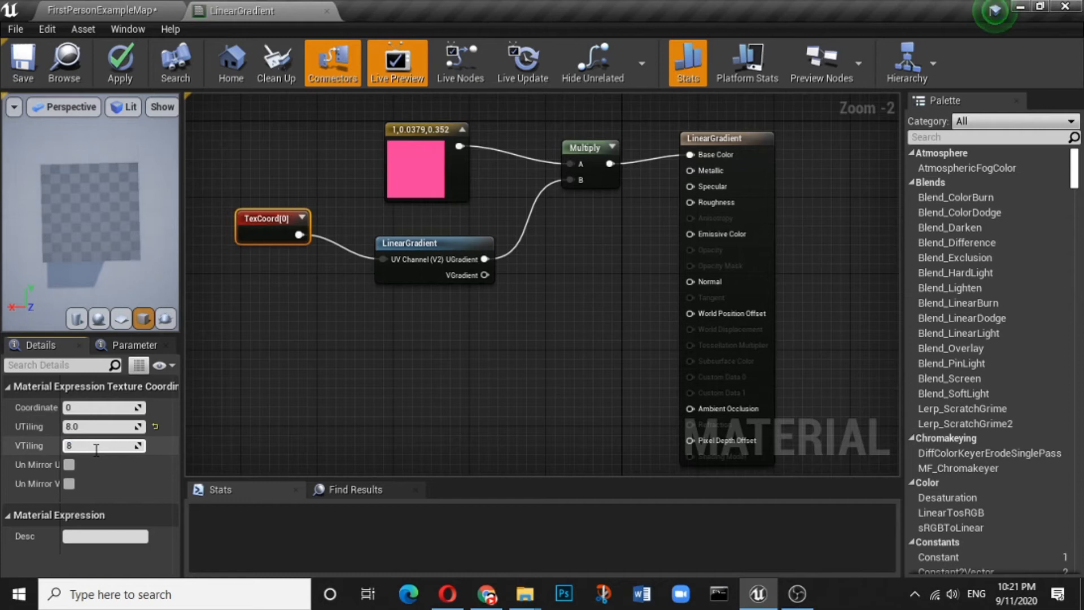
pyautogui.write('8')
pyautogui.click(504, 306)
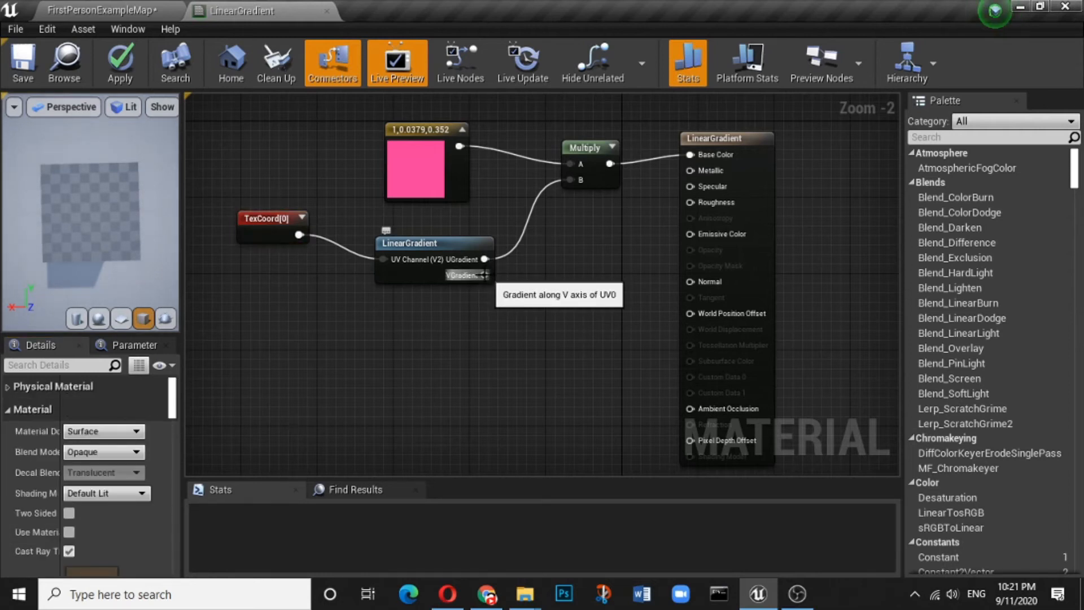
# Step: Feed Multiply's B input from VGradient and save the material to check it on the sphere and slab in the level
pyautogui.moveTo(484, 275); pyautogui.dragTo(571, 179)
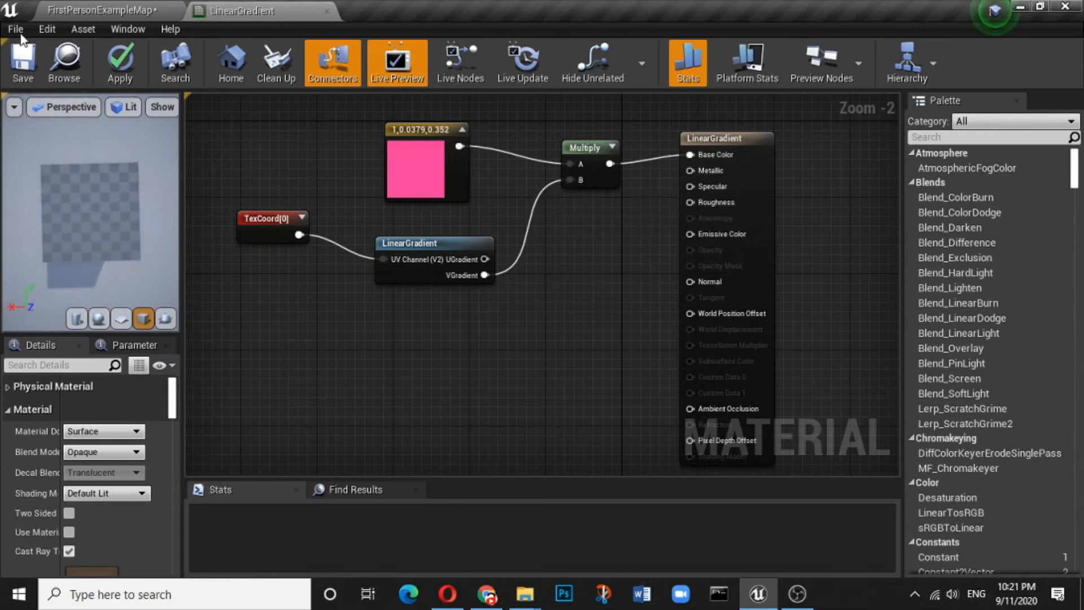
pyautogui.click(21, 56)
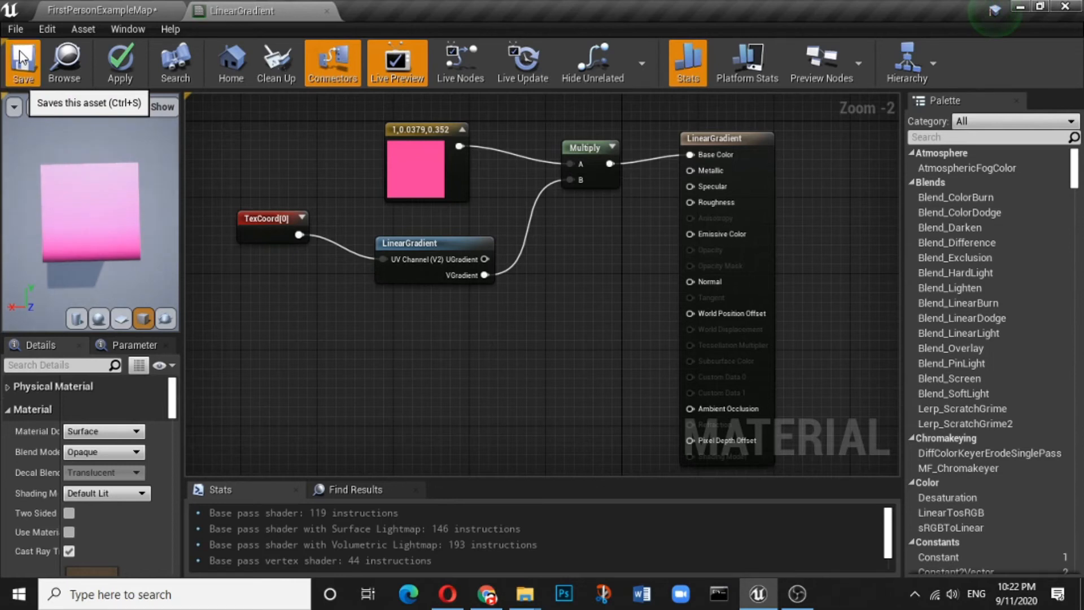
pyautogui.click(111, 12)
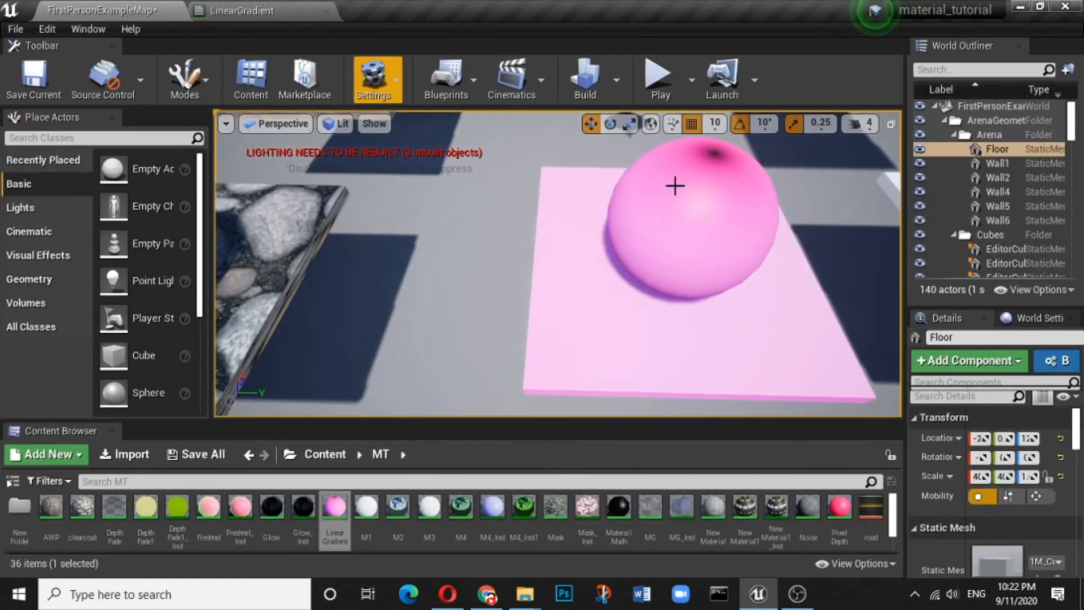
pyautogui.click(219, 12)
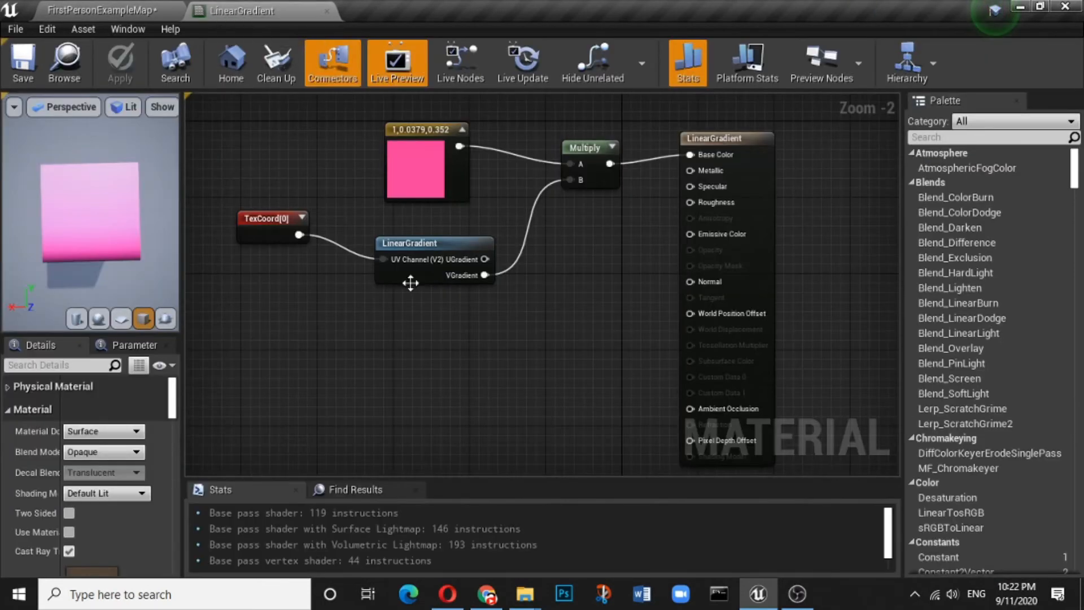
# Step: Switch Multiply's B input back to UGradient and save the material to compare its look in the level
pyautogui.moveTo(484, 259); pyautogui.dragTo(575, 179)
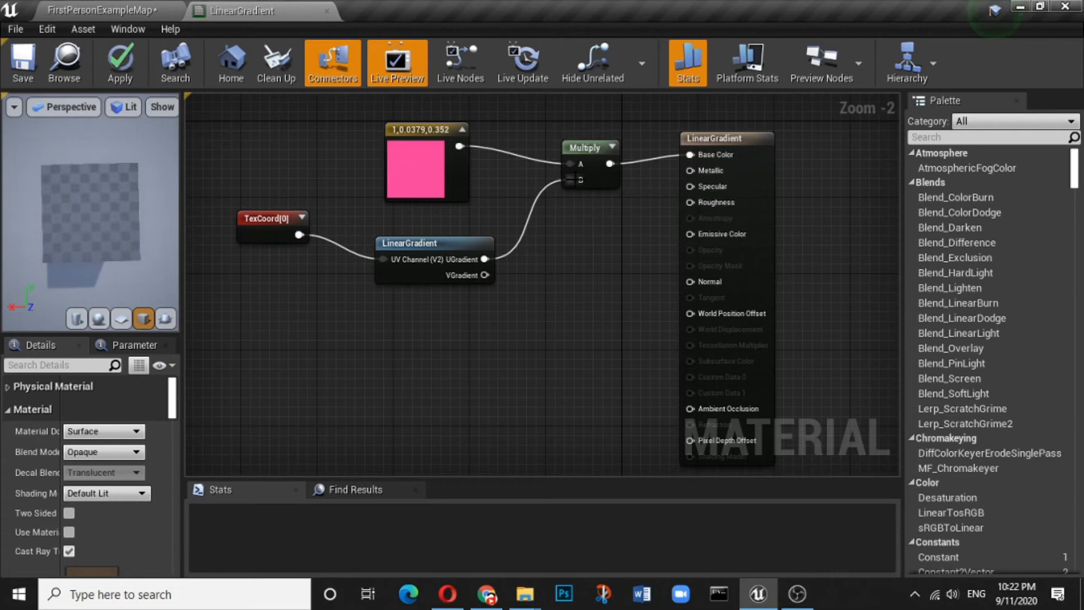
pyautogui.click(16, 55)
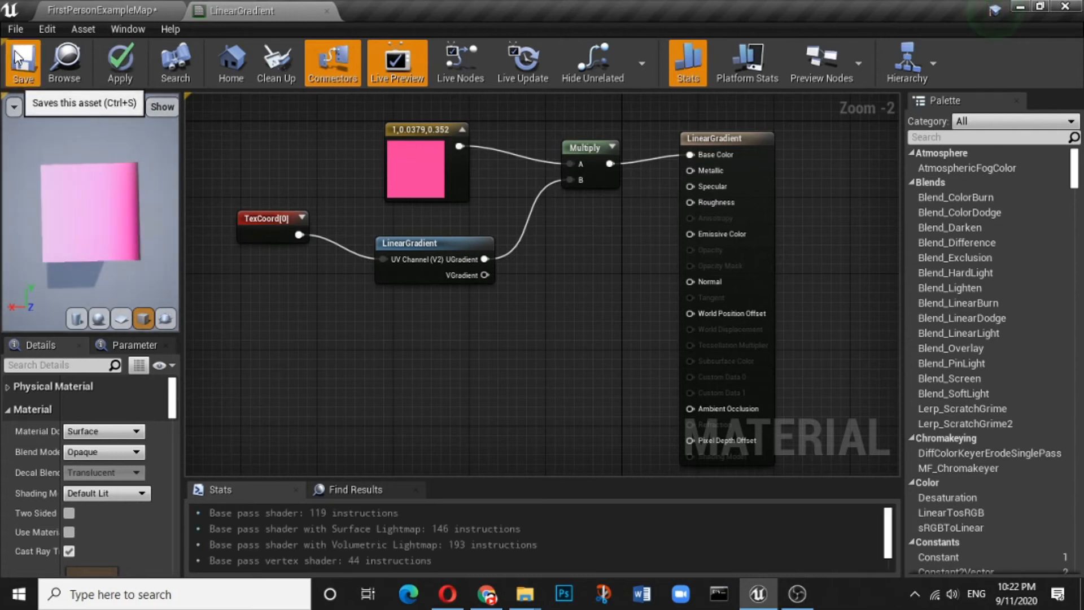
pyautogui.click(102, 8)
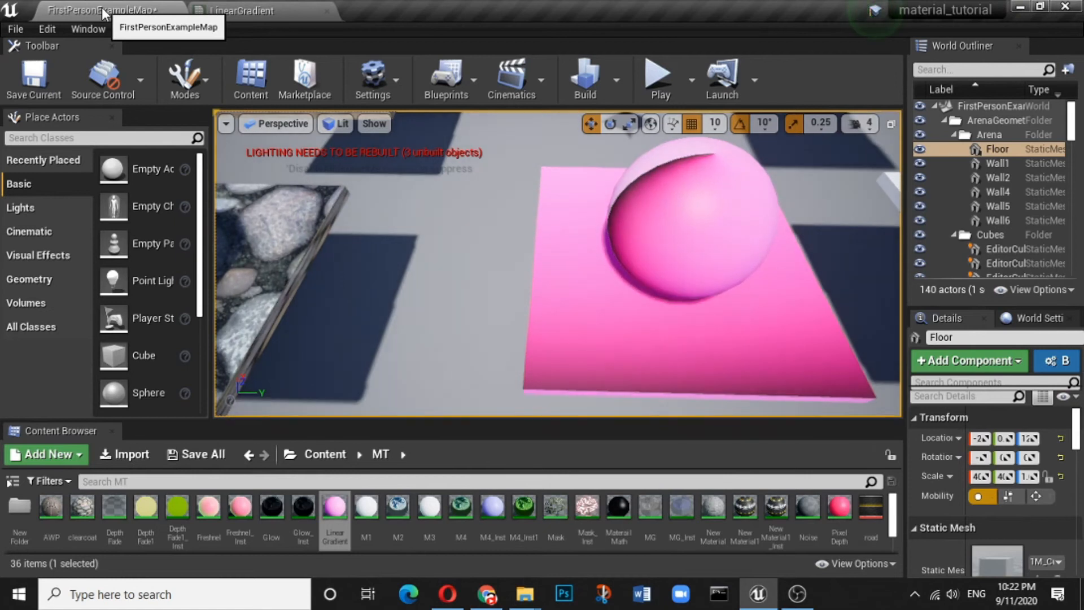
pyautogui.click(228, 10)
# Step: Delete the TexCoord node from the LinearGradient node's UV Channel input and check the gradient on the preview cube
pyautogui.click(268, 218)
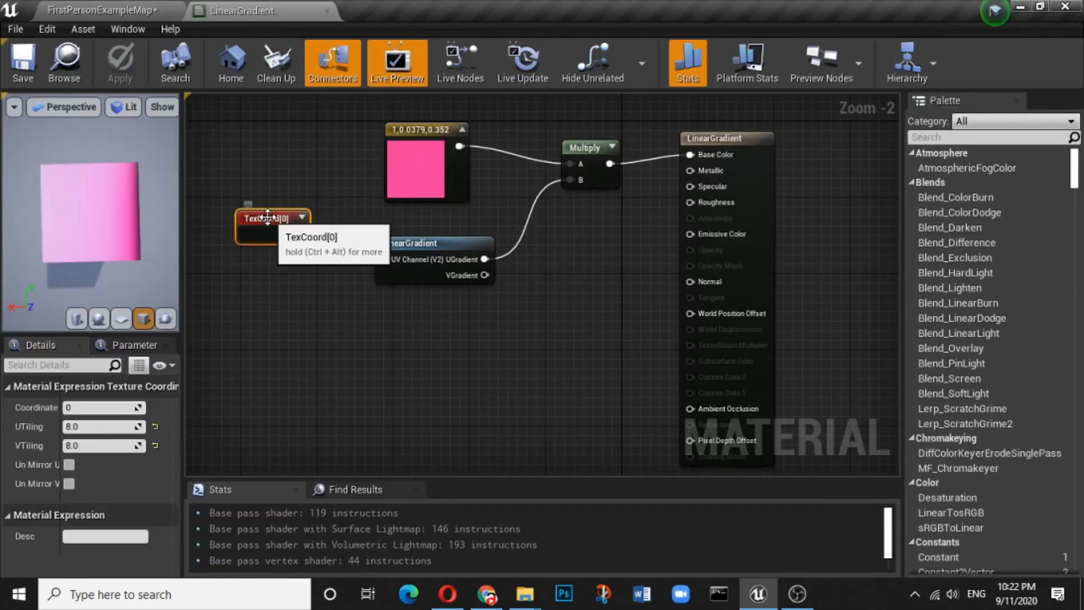
pyautogui.press('Delete')
pyautogui.moveTo(451, 323); pyautogui.dragTo(349, 341, button='right')
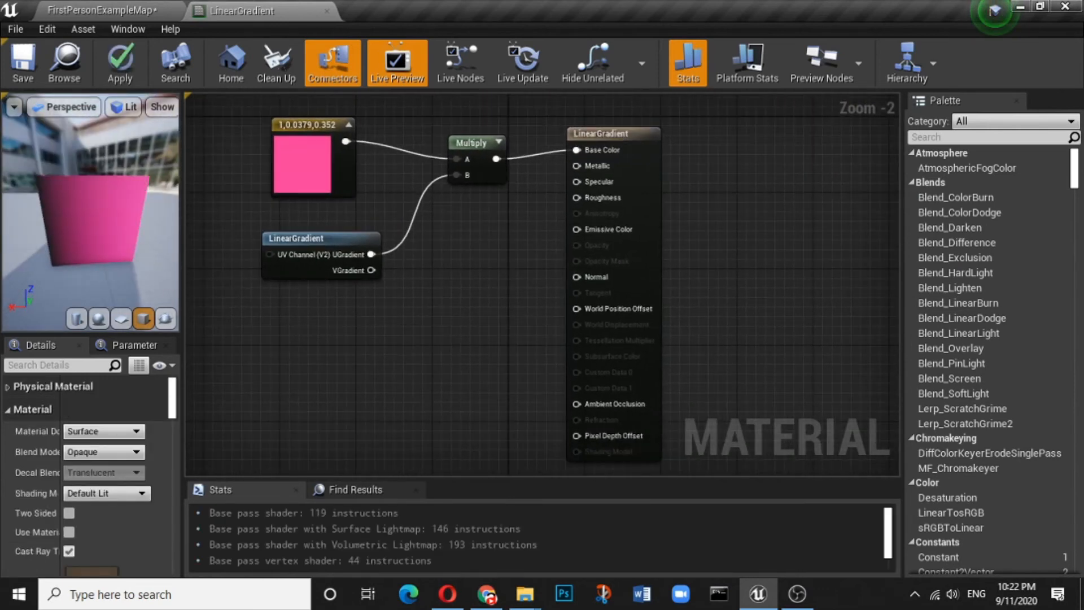
pyautogui.moveTo(94, 226); pyautogui.dragTo(71, 209)
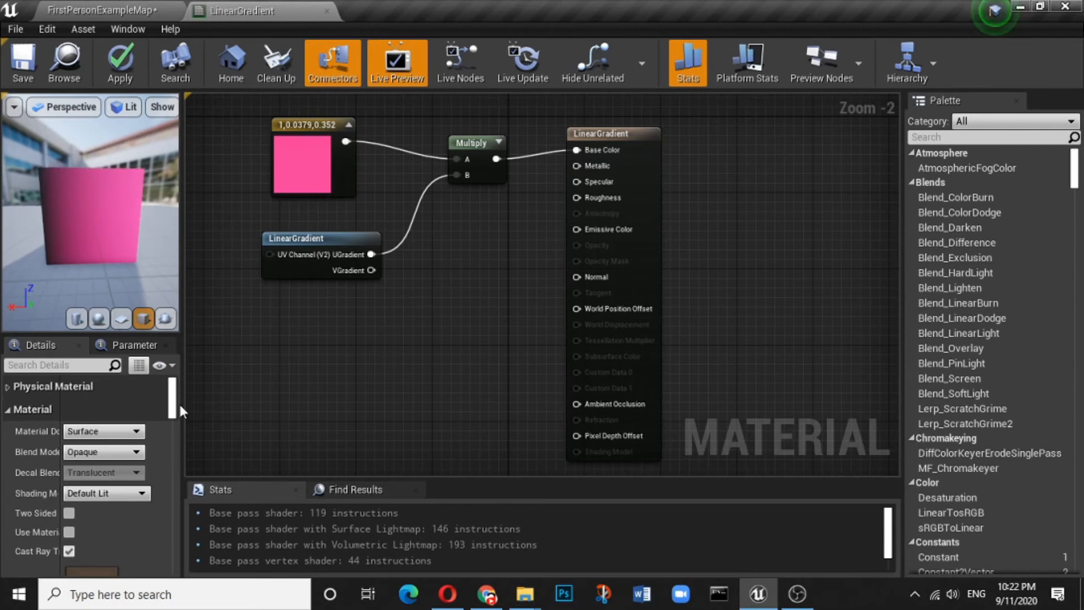
# Step: Move Multiply's output from the material's Base Color to Emissive Color and check the preview cube
pyautogui.moveTo(496, 159); pyautogui.dragTo(586, 235)
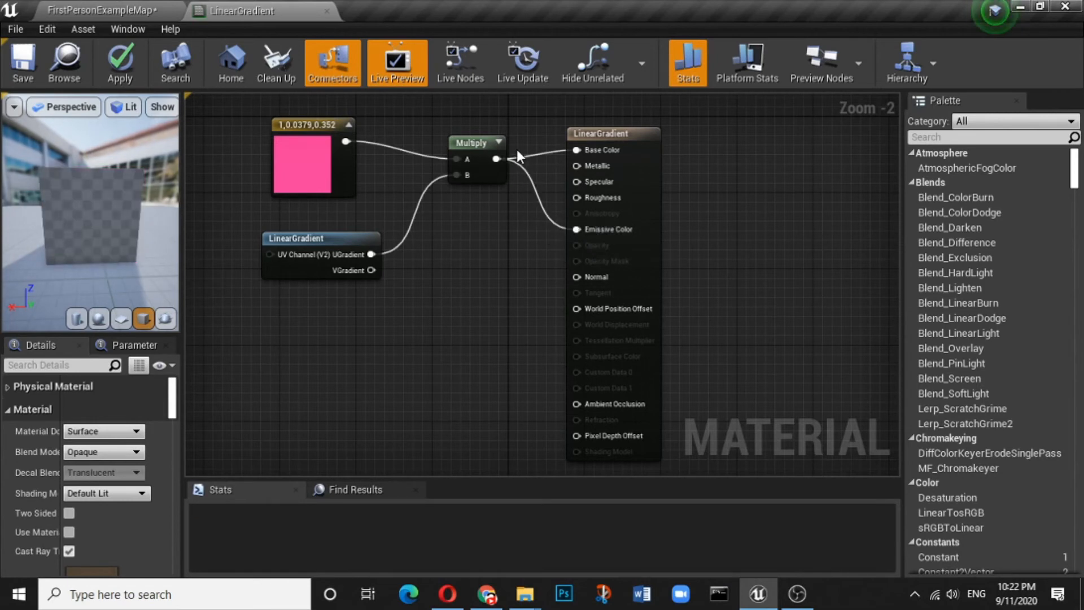
pyautogui.keyDown('alt'); pyautogui.click(538, 157); pyautogui.keyUp('alt')
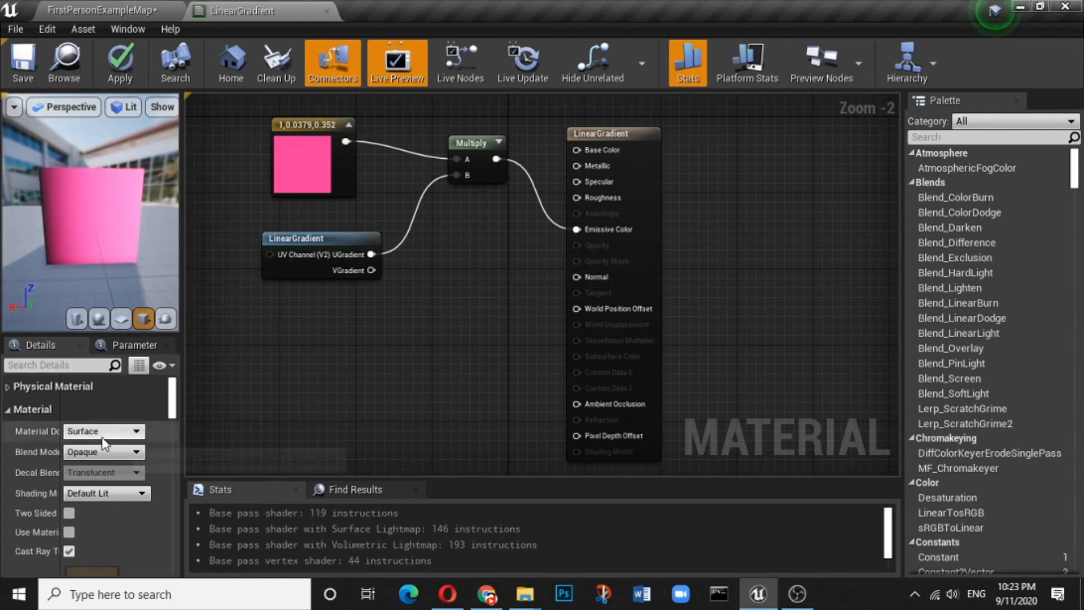
pyautogui.scroll(3, 128, 220)
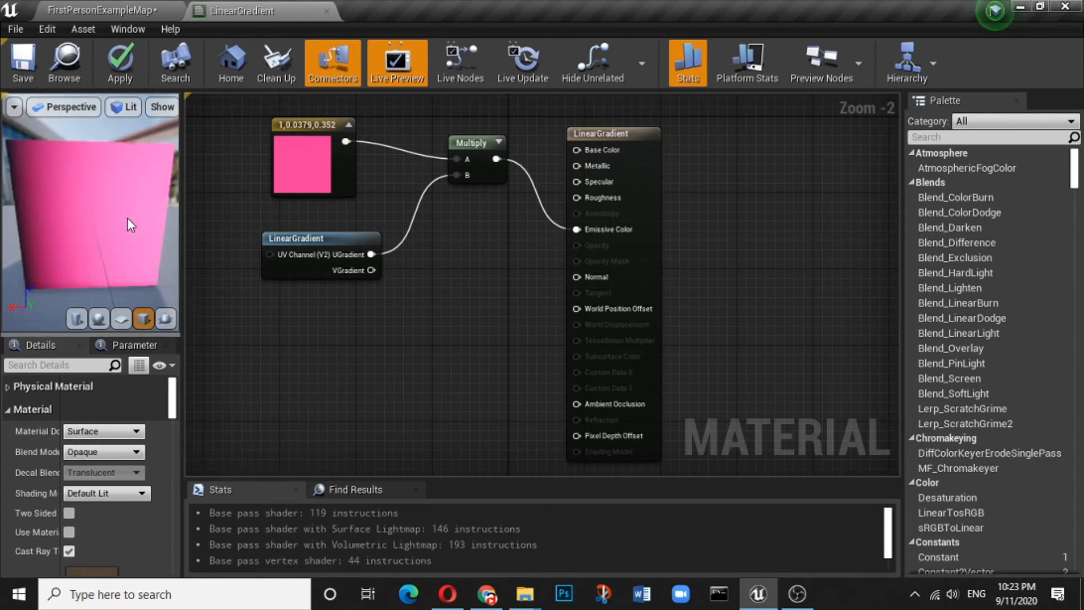
pyautogui.scroll(-2, 127, 218)
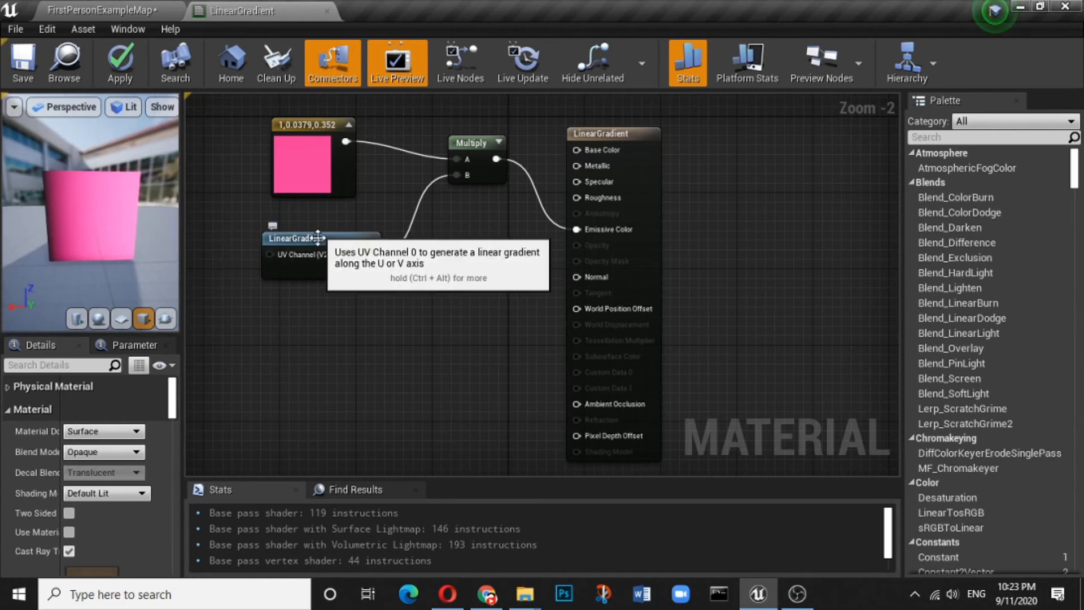
# Step: Feed the LinearGradient node's UV Channel input from a new Constant node set to 1 and save the material
pyautogui.click(214, 252)
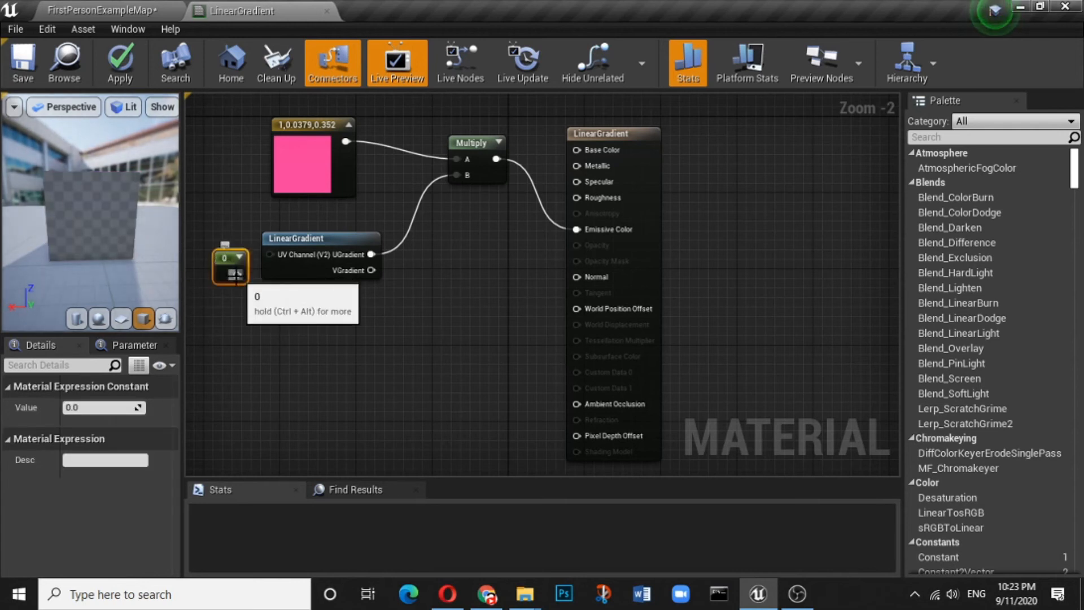
pyautogui.moveTo(236, 275); pyautogui.dragTo(270, 254)
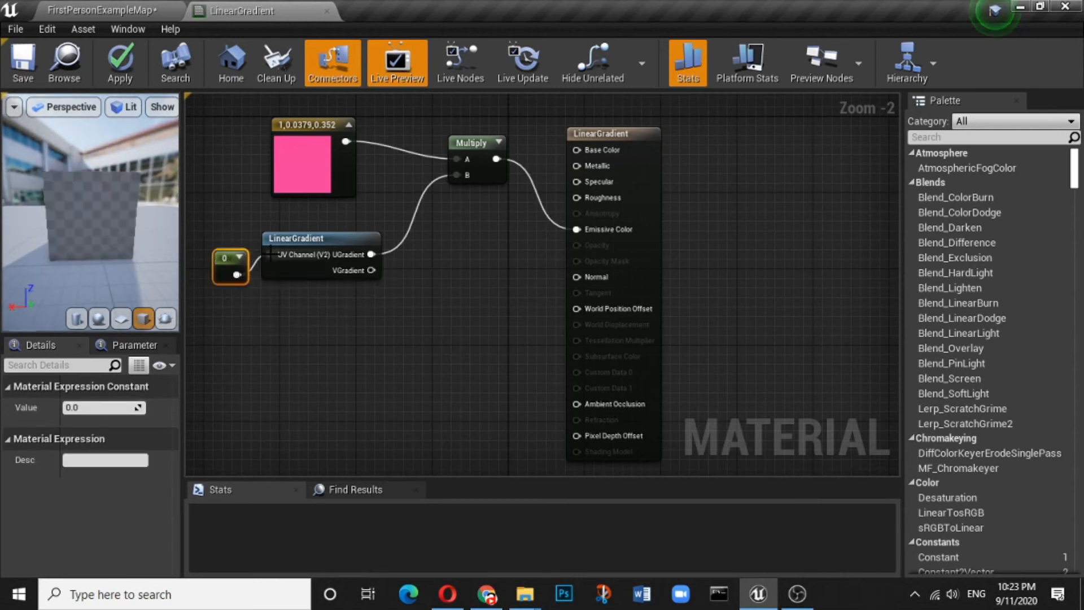
pyautogui.click(87, 408)
pyautogui.write('1')
pyautogui.click(291, 403)
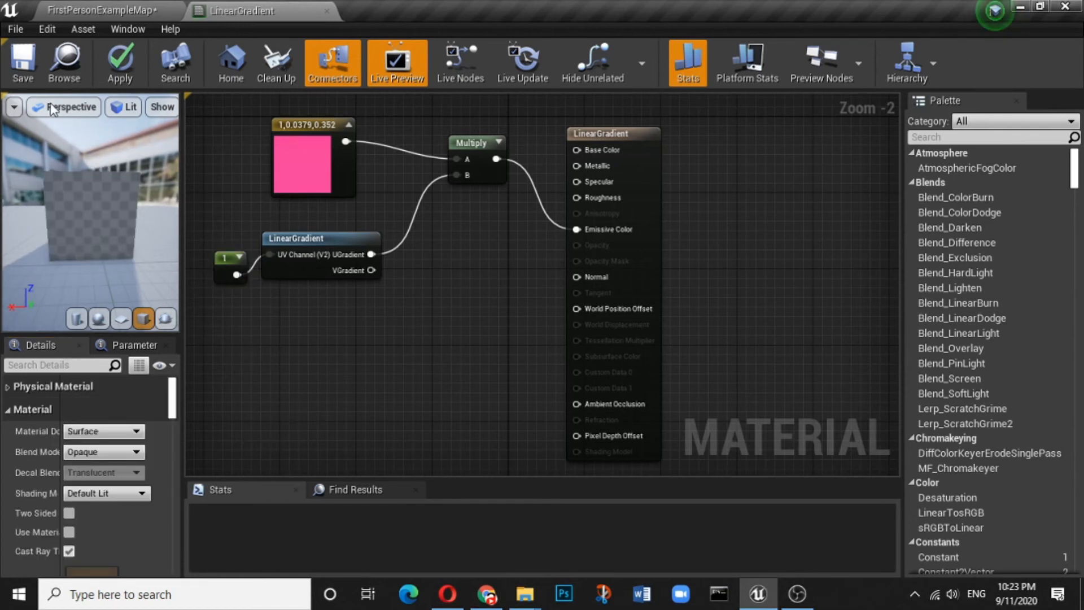
pyautogui.click(28, 59)
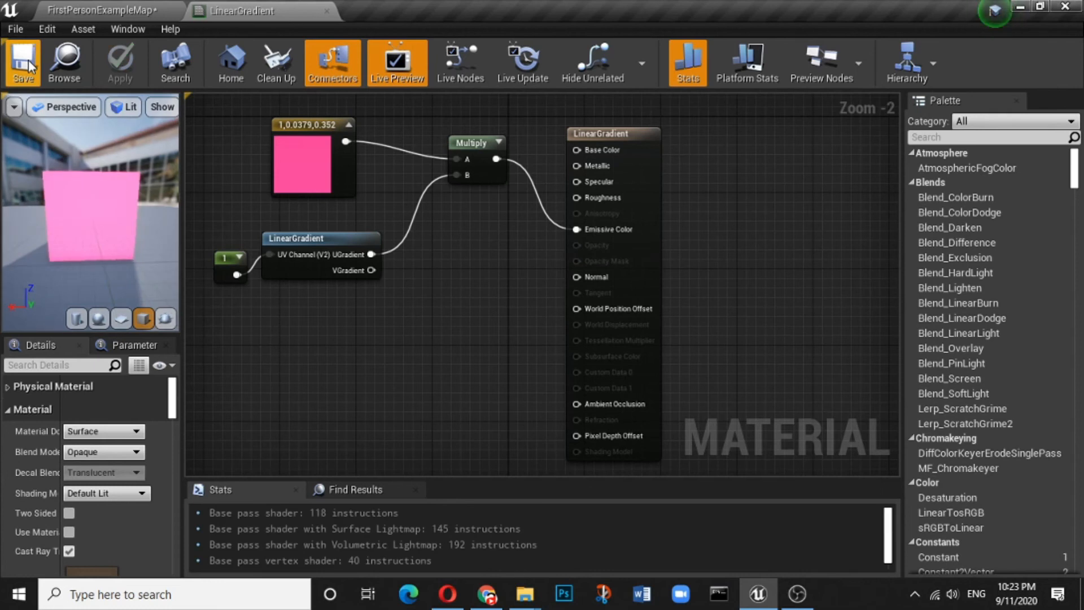
# Step: Delete the Constant node and move Multiply's output back to the material's Base Color
pyautogui.click(233, 261)
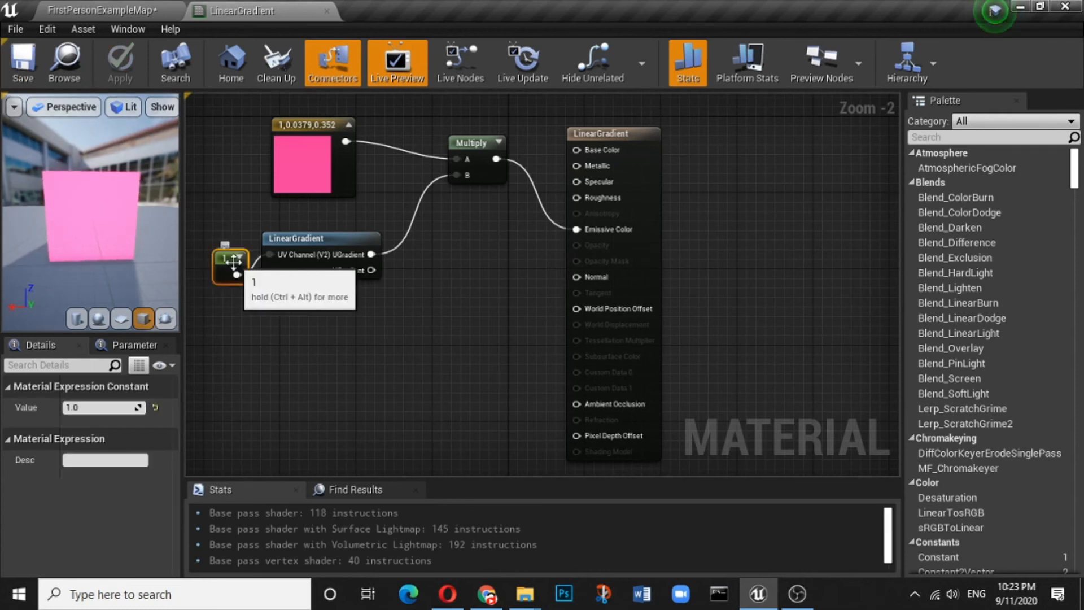
pyautogui.press('Delete')
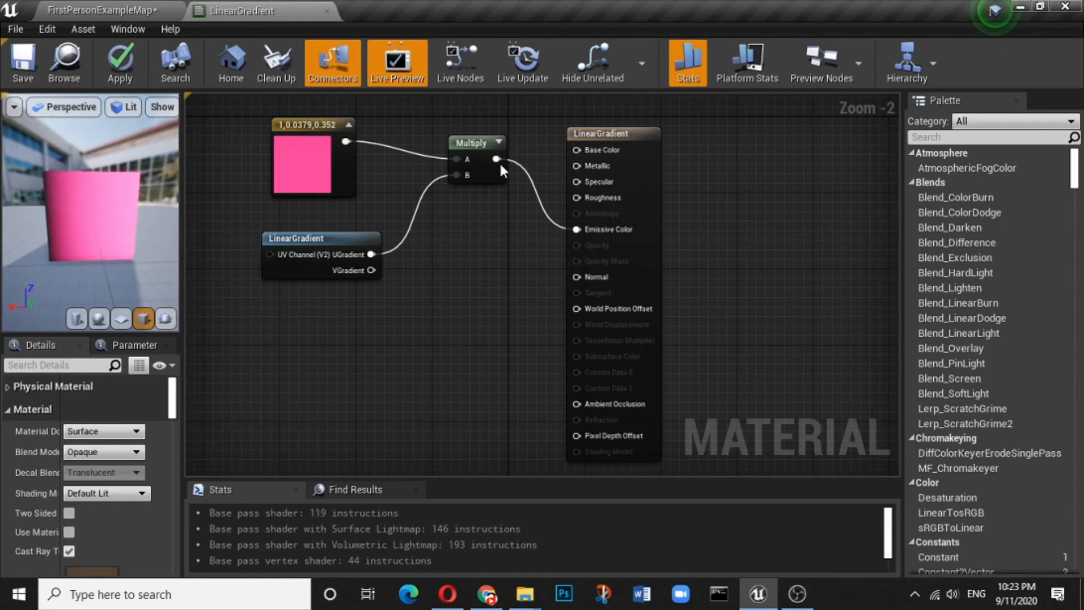
pyautogui.moveTo(496, 159); pyautogui.dragTo(587, 150)
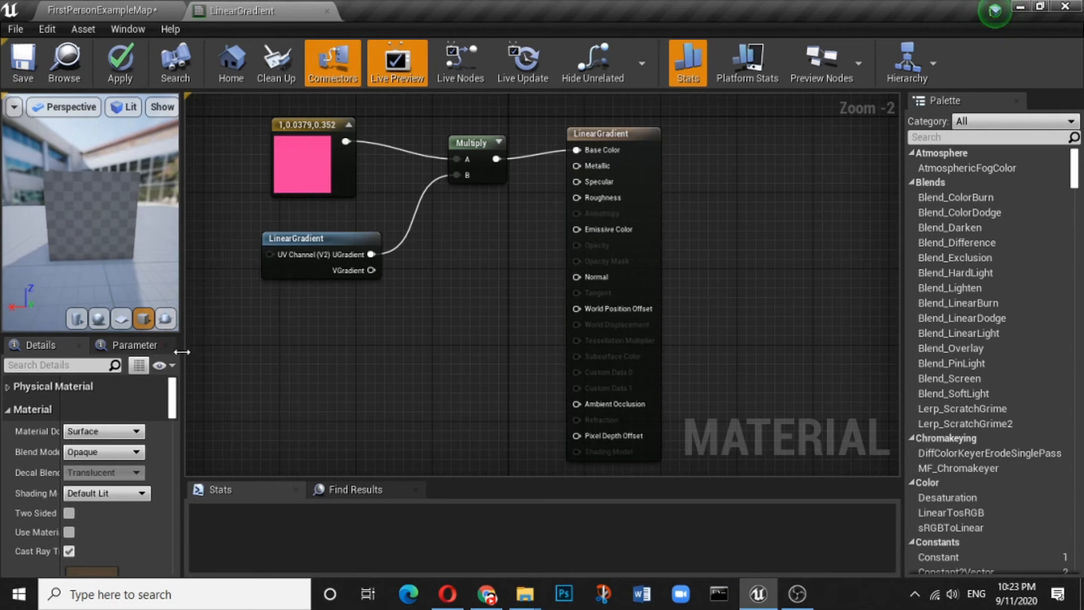
# Step: Set the material's Blend Mode to Masked and move Multiply's output from Base Color to Opacity Mask
pyautogui.click(137, 455)
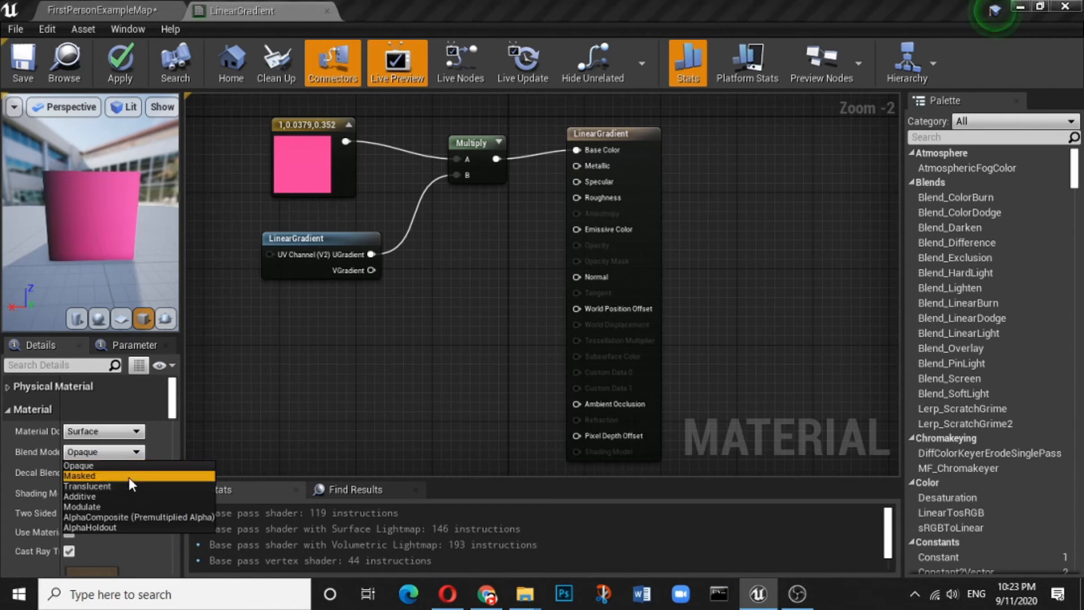
pyautogui.click(129, 476)
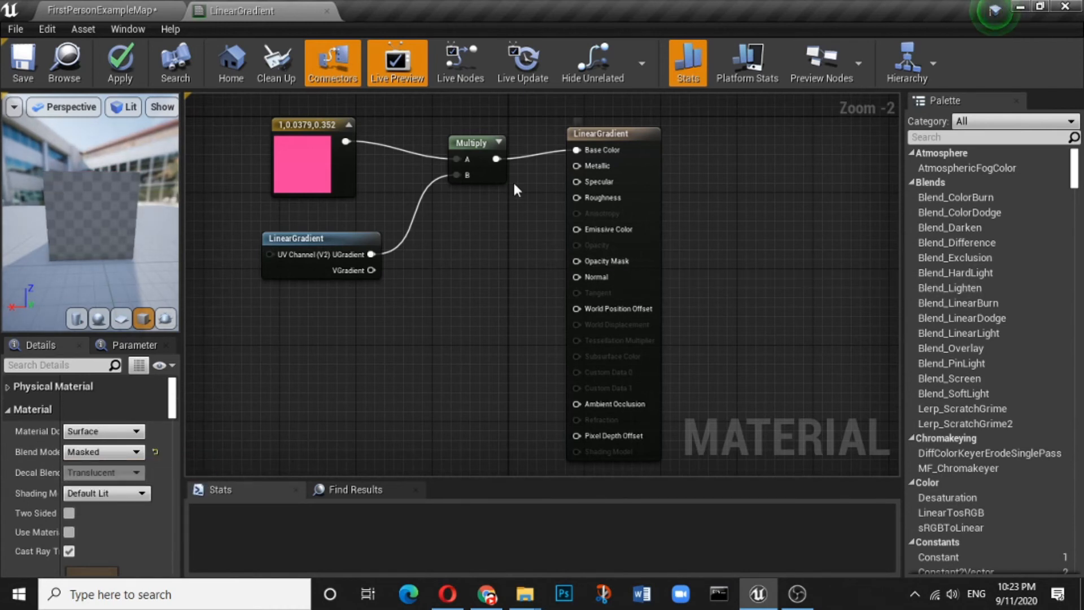
pyautogui.moveTo(496, 159); pyautogui.dragTo(587, 260)
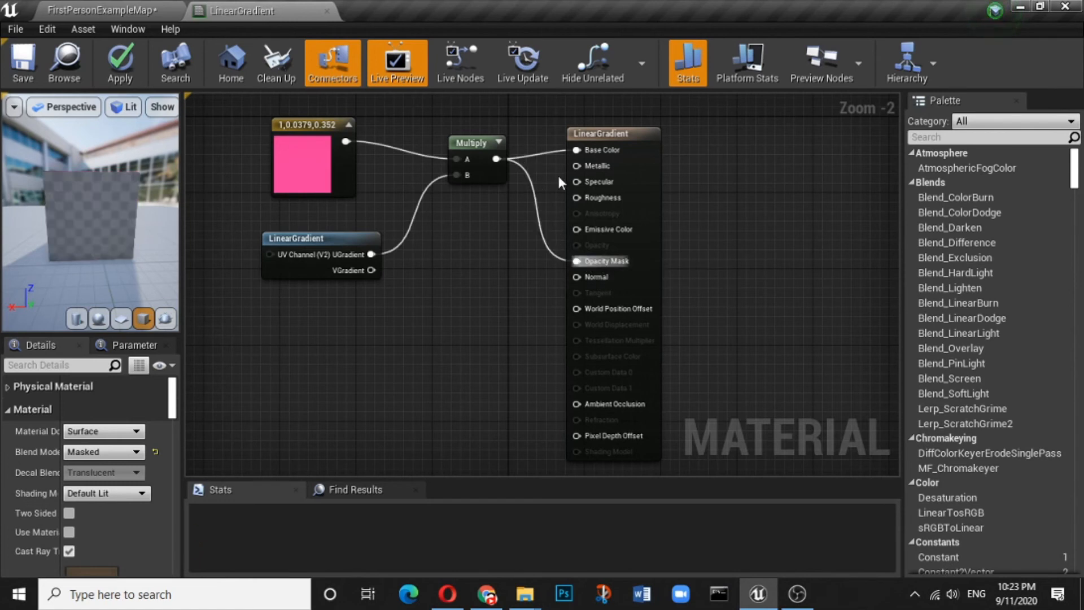
pyautogui.keyDown('alt'); pyautogui.click(537, 153); pyautogui.keyUp('alt')
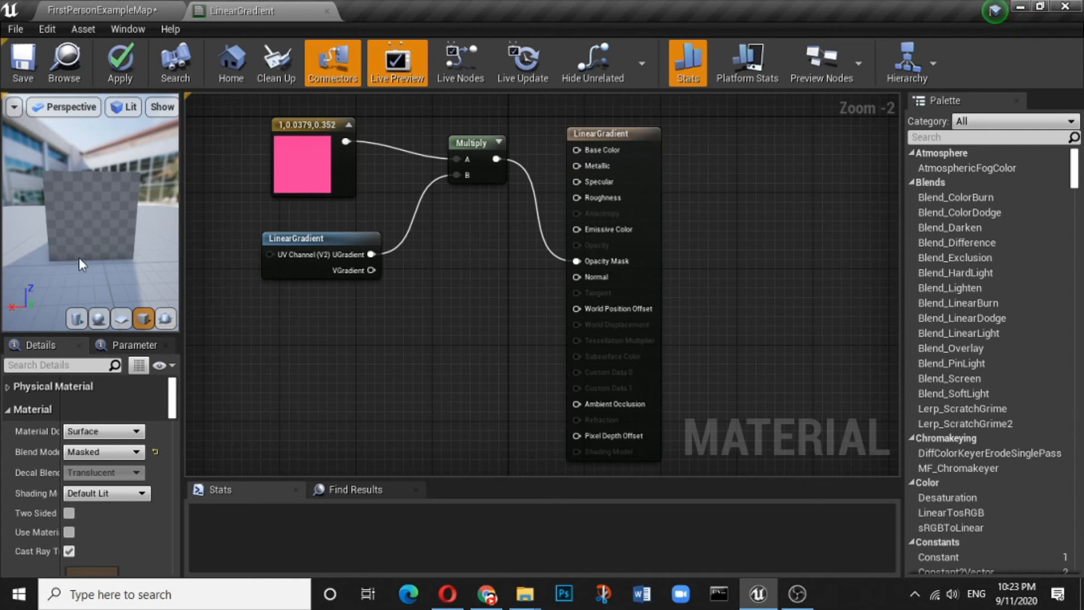
# Step: Enable Dither Opacity Mask for the material and inspect the mask on the preview cube
pyautogui.moveTo(62, 130); pyautogui.dragTo(64, 243)
pyautogui.moveTo(63, 130); pyautogui.dragTo(120, 105)
pyautogui.moveTo(174, 403); pyautogui.dragTo(173, 415)
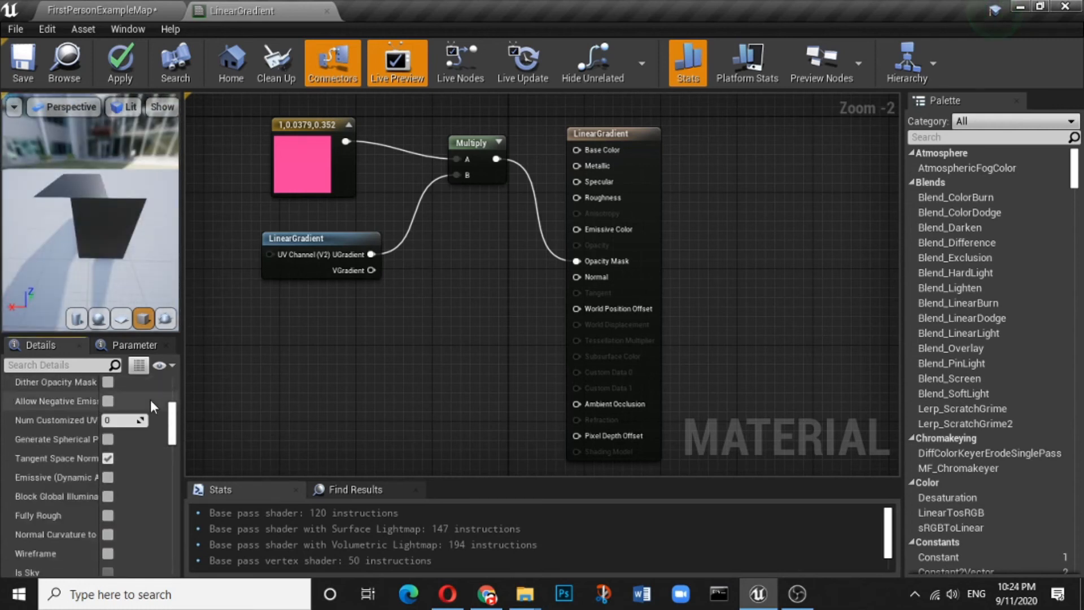
pyautogui.scroll(2, 151, 400)
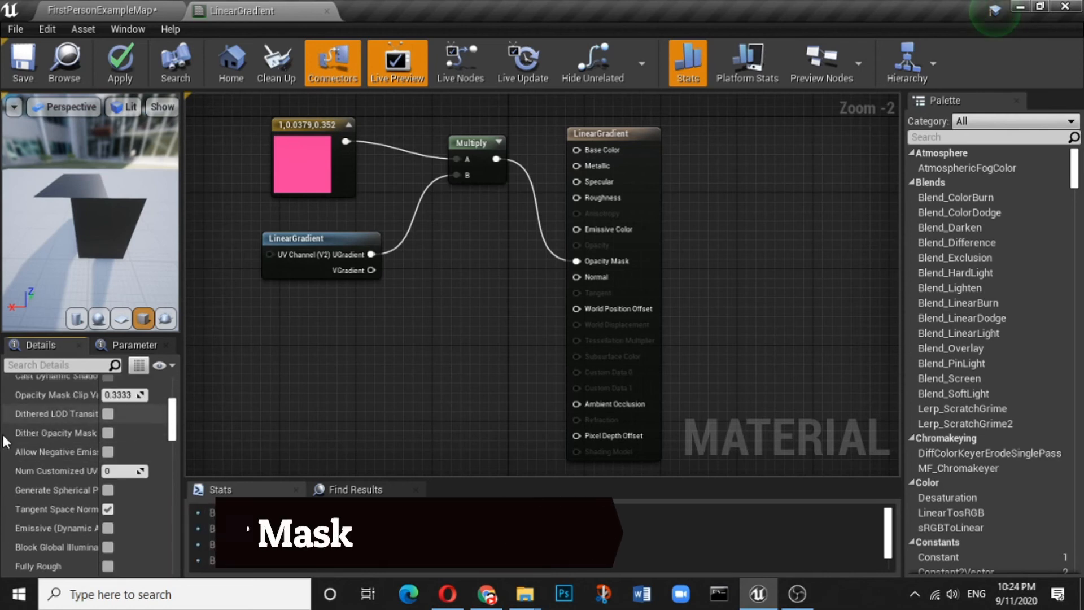
pyautogui.click(108, 433)
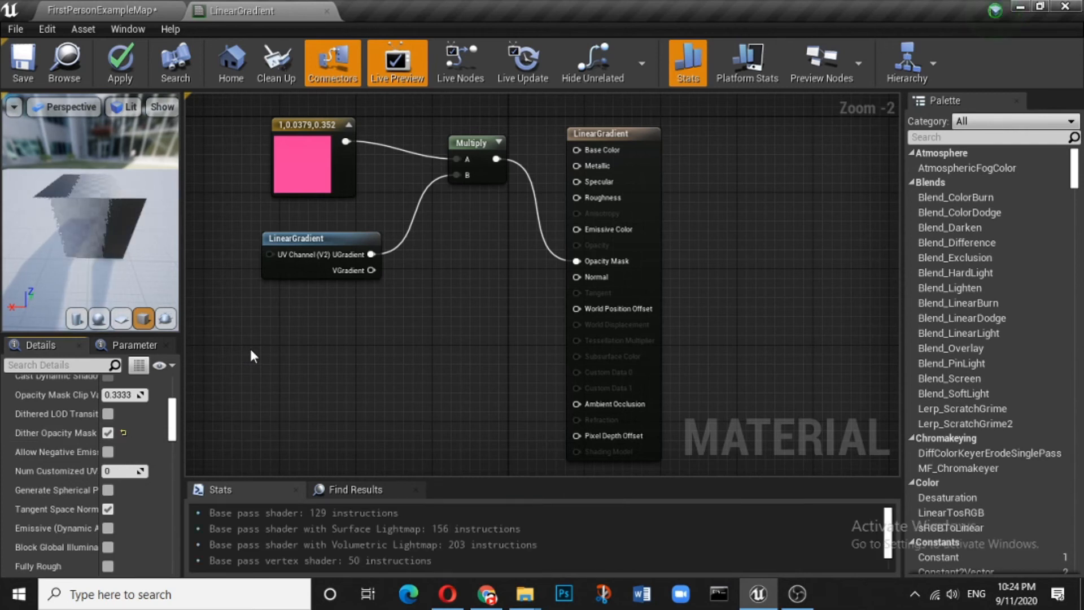
pyautogui.moveTo(106, 208); pyautogui.dragTo(116, 238)
# Step: Set the material's Blend Mode to Translucent
pyautogui.moveTo(173, 434); pyautogui.dragTo(179, 334)
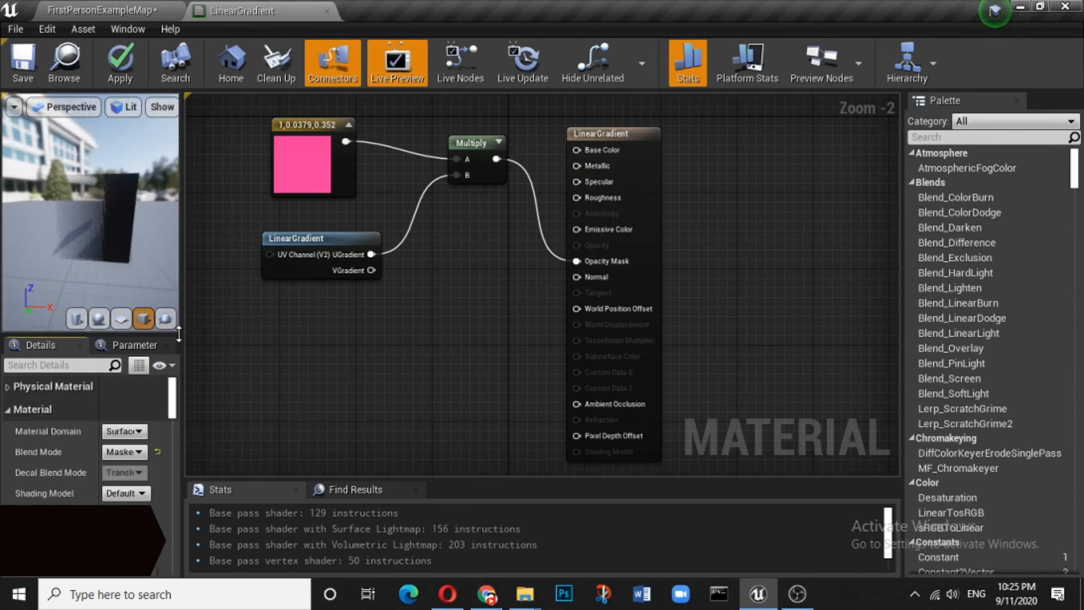
pyautogui.click(124, 452)
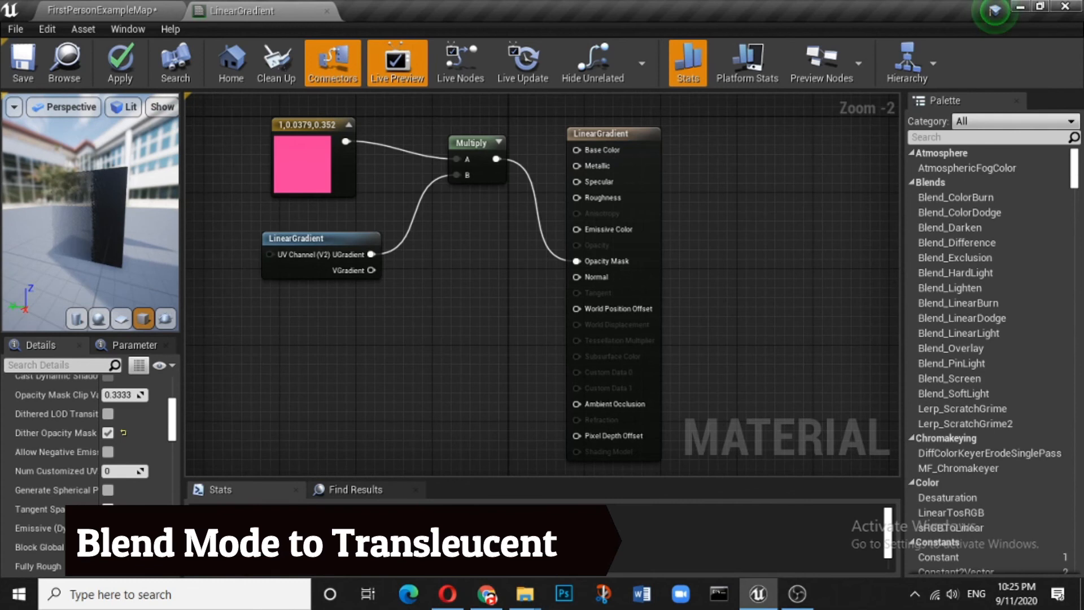
pyautogui.moveTo(85, 214); pyautogui.dragTo(147, 213)
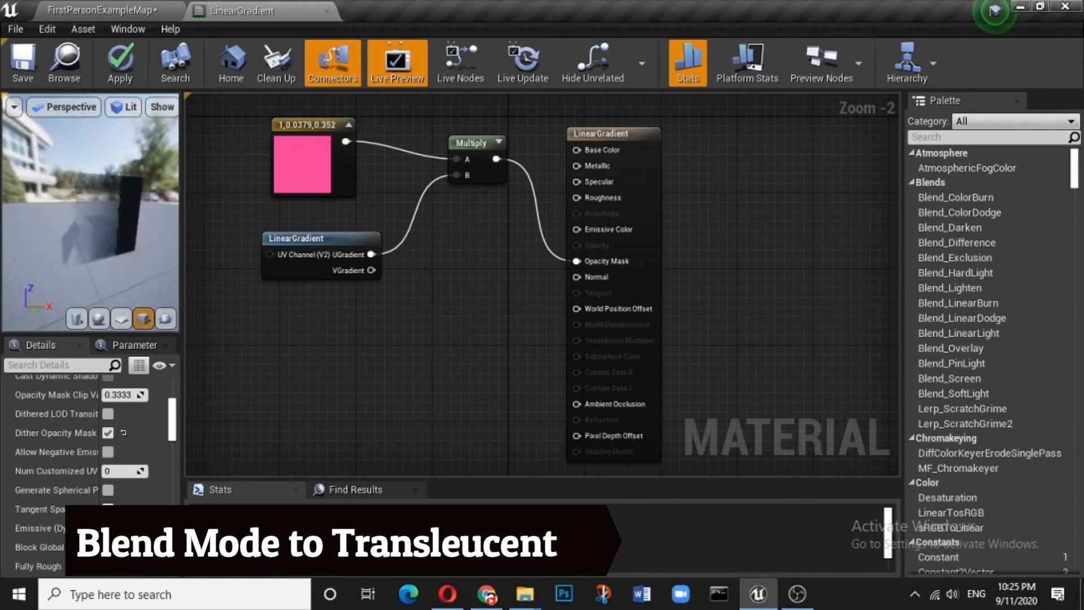
pyautogui.moveTo(96, 273); pyautogui.dragTo(60, 273)
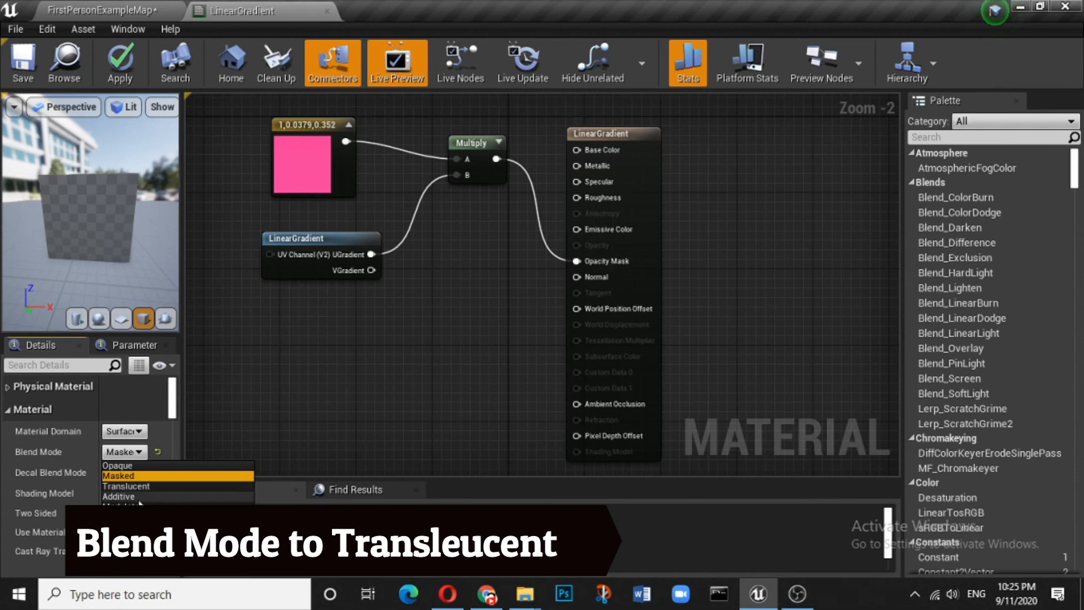
pyautogui.click(130, 487)
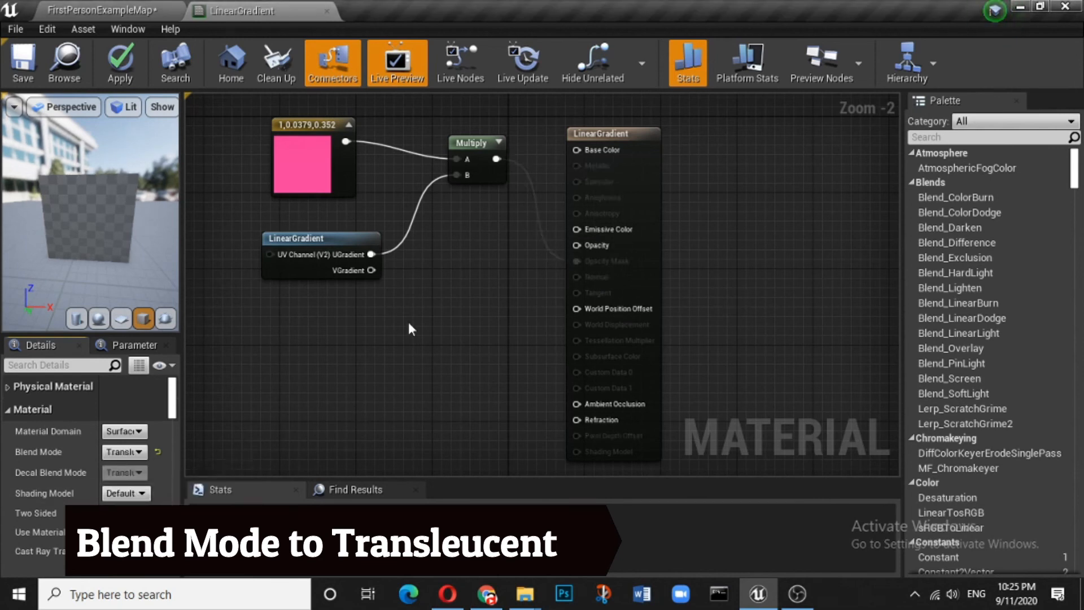
# Step: Connect Multiply's output to the material's Opacity input and check the transparency on the preview cube
pyautogui.moveTo(496, 159); pyautogui.dragTo(575, 245)
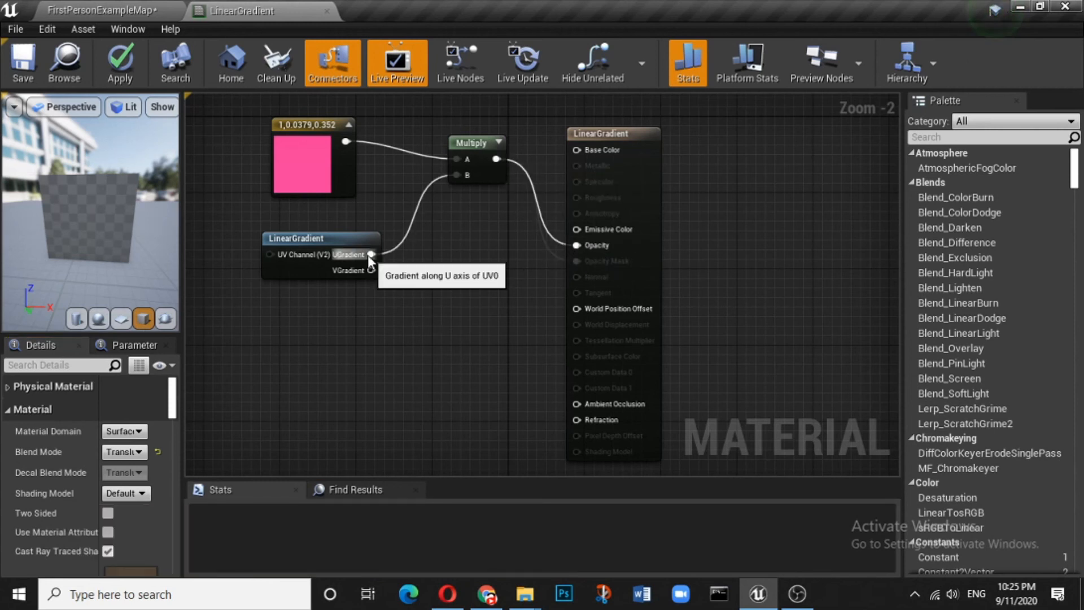
pyautogui.moveTo(375, 253); pyautogui.dragTo(375, 253)
pyautogui.moveTo(90, 214)
pyautogui.mouseDown()
pyautogui.moveTo(62, 206)
pyautogui.moveTo(96, 212)
pyautogui.mouseUp()
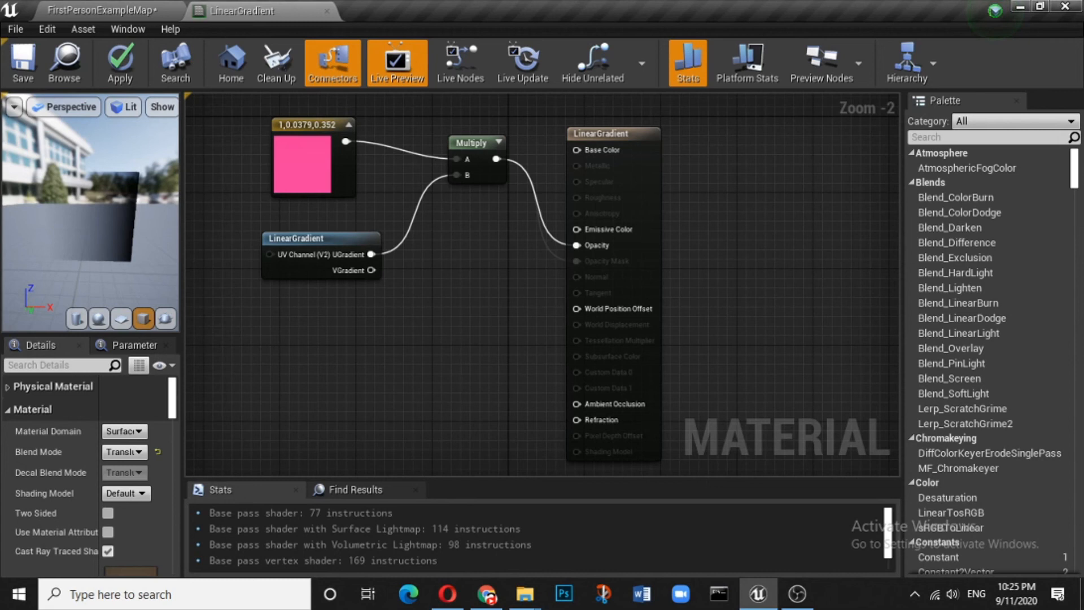
# Step: Replace the Multiply node with direct links from UGradient to Opacity and from the pink colour to Base Color
pyautogui.click(471, 143)
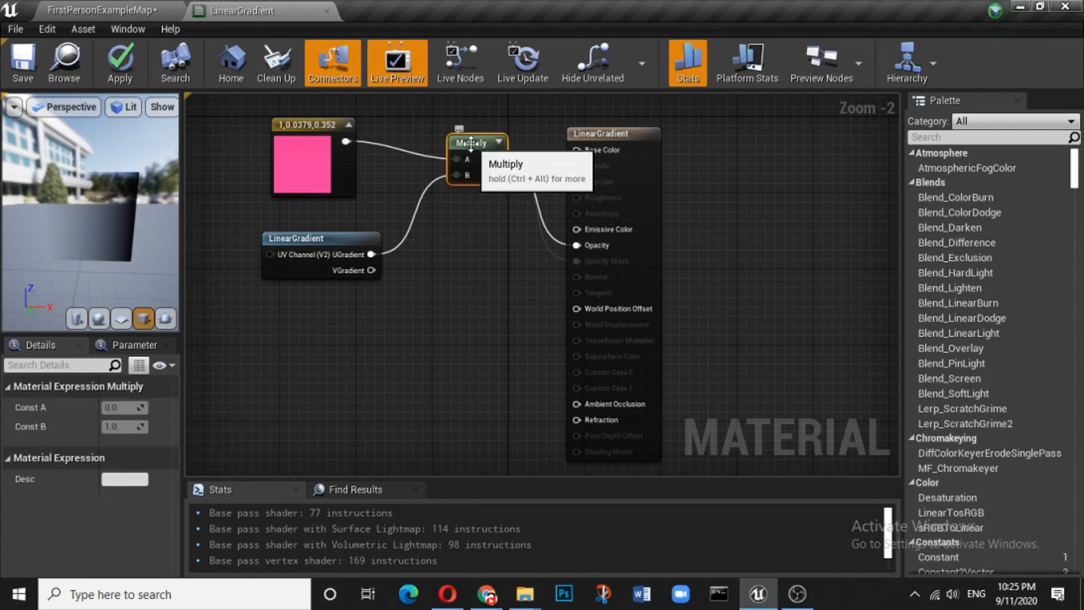
pyautogui.press('Delete')
pyautogui.moveTo(372, 254); pyautogui.dragTo(585, 246)
pyautogui.moveTo(345, 141); pyautogui.dragTo(576, 150)
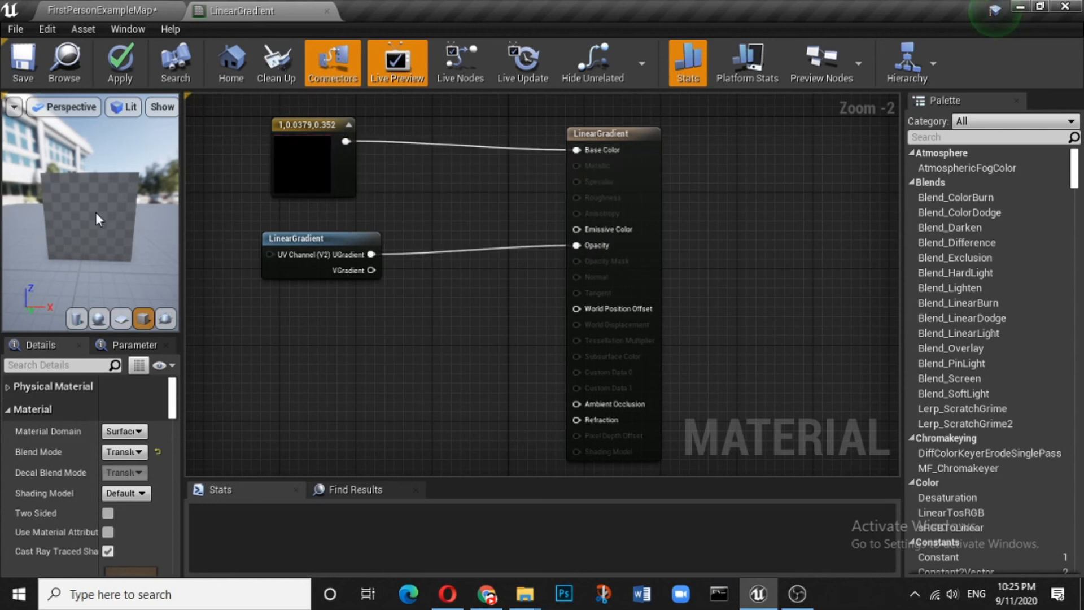
# Step: Save the material and inspect its translucent gradient on the objects in the FirstPersonExampleMap level
pyautogui.moveTo(96, 213); pyautogui.dragTo(54, 247)
pyautogui.click(22, 57)
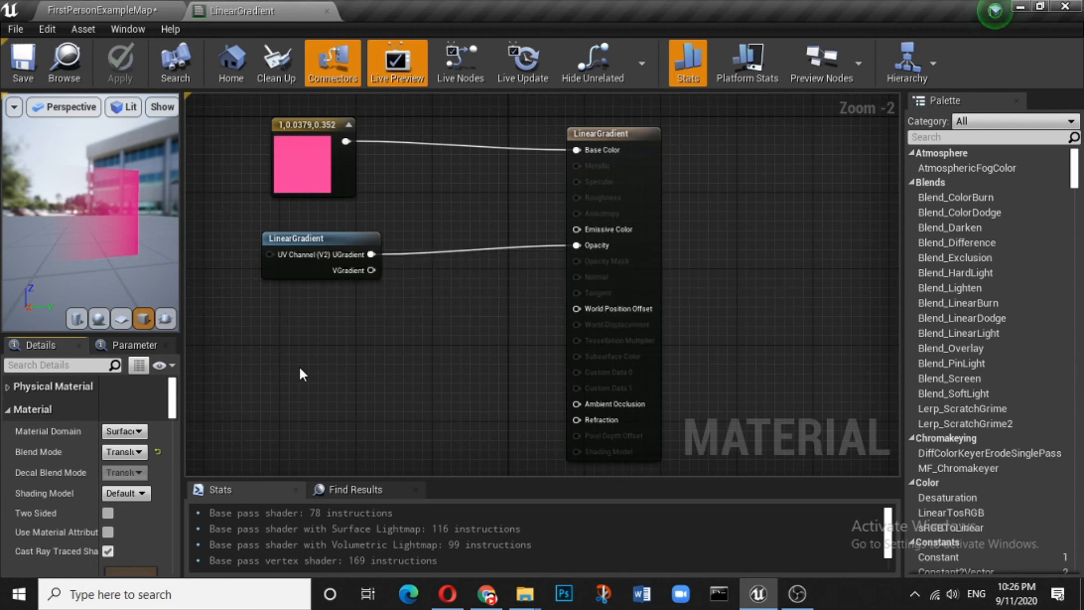
pyautogui.click(113, 10)
pyautogui.moveTo(417, 299); pyautogui.dragTo(420, 248, button='right')
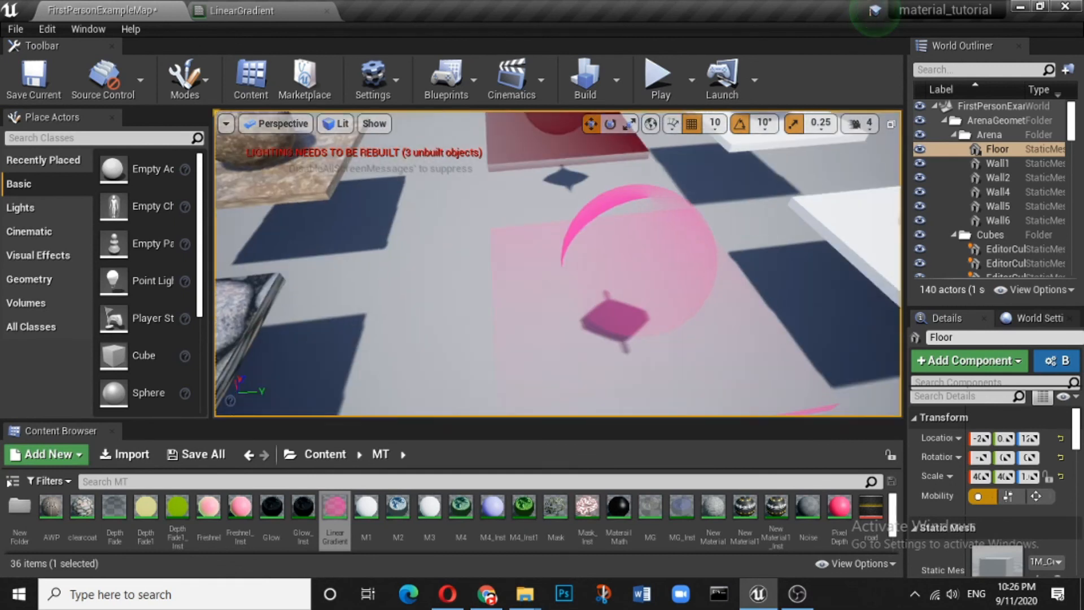